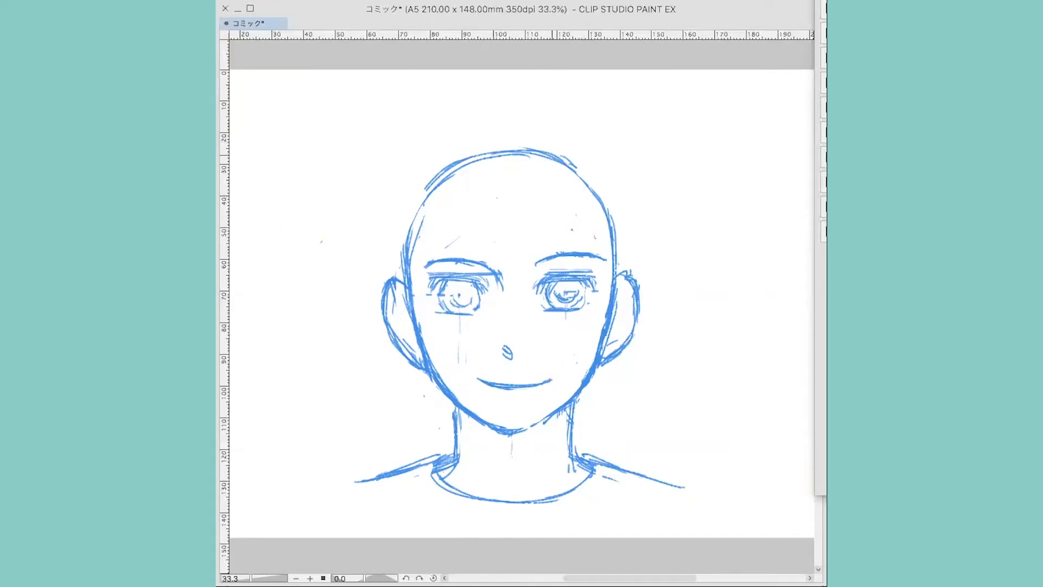
- Sketch an off-centre hair parting at the crown and a hairline sweeping from its lower end toward the temples
mouse_move(536, 193)
mouse_down()
mouse_move(563, 142)
mouse_move(560, 160)
mouse_up()
drag(532, 213, 411, 275)
drag(485, 237, 444, 257)
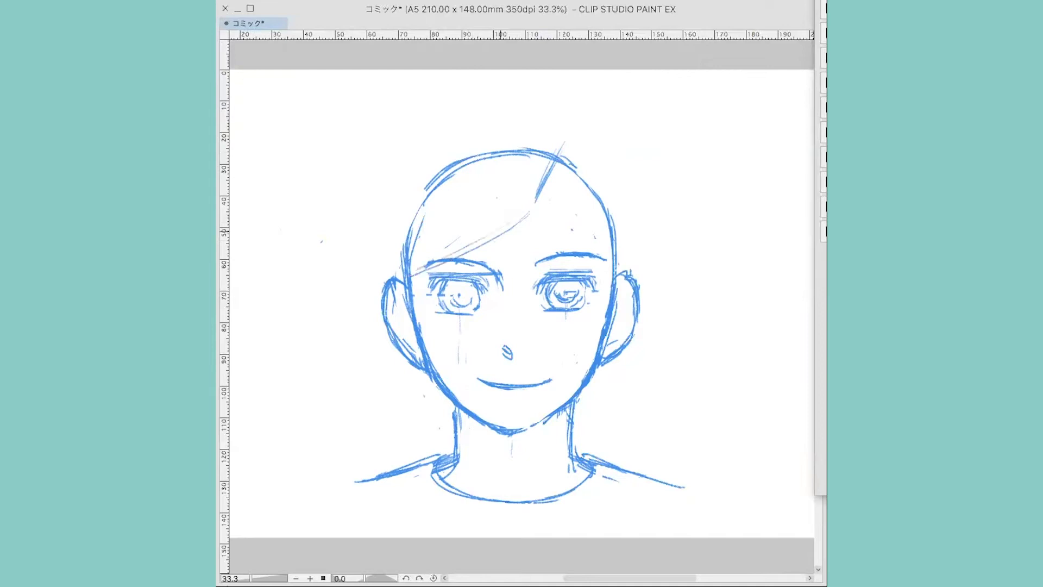
mouse_move(538, 209)
mouse_down()
mouse_move(611, 278)
mouse_move(557, 232)
mouse_move(597, 270)
mouse_move(507, 227)
mouse_move(514, 220)
mouse_up()
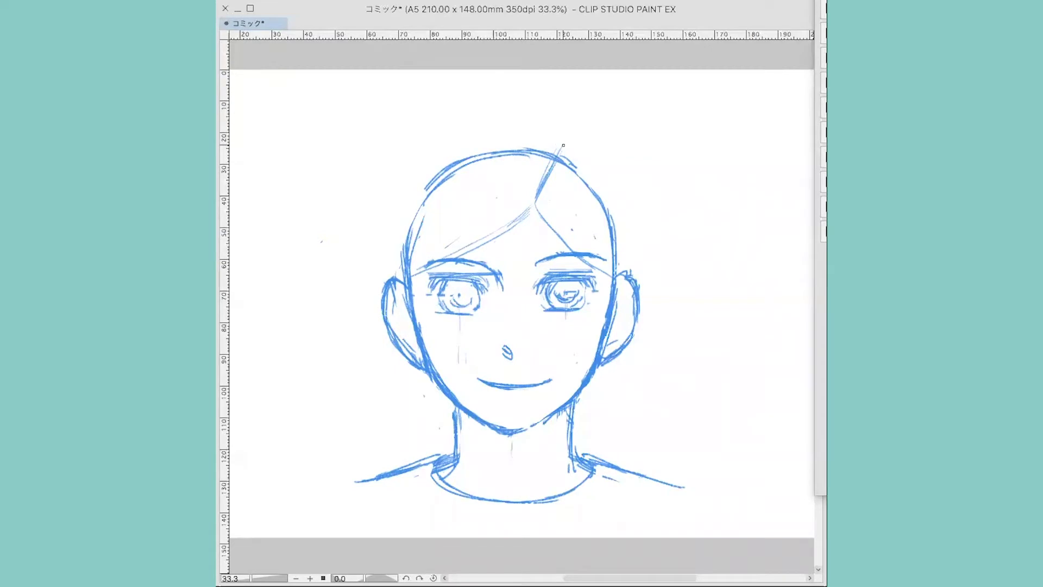
- Sketch the scalp contour just outside the skull down to both ears, and darken the hairline on the parting's wider side
drag(563, 145, 546, 135)
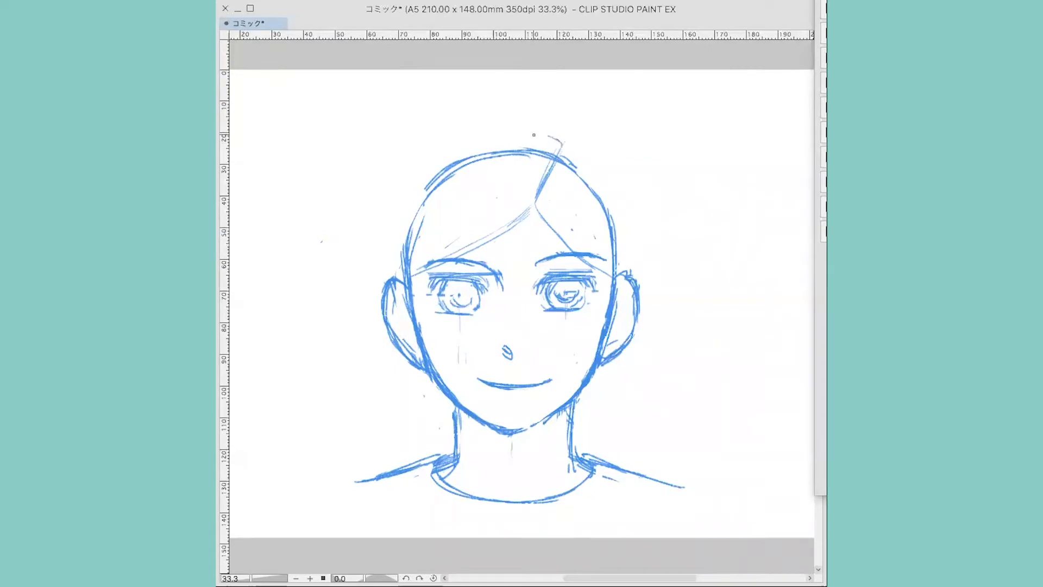
mouse_move(421, 163)
mouse_down()
mouse_move(392, 217)
mouse_move(391, 275)
mouse_move(397, 215)
mouse_move(471, 141)
mouse_move(502, 134)
mouse_move(587, 149)
mouse_move(628, 234)
mouse_up()
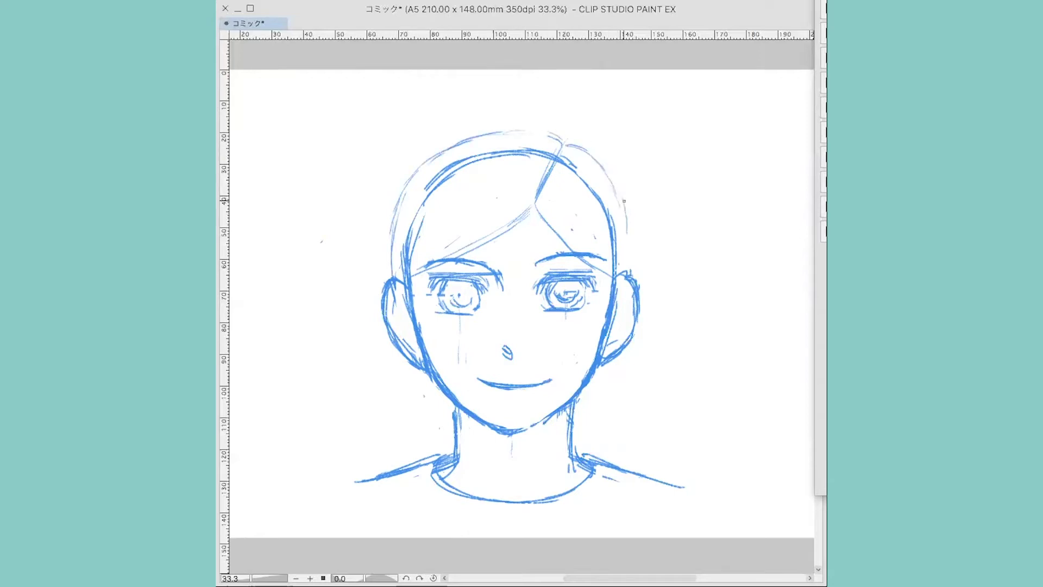
drag(622, 188, 632, 268)
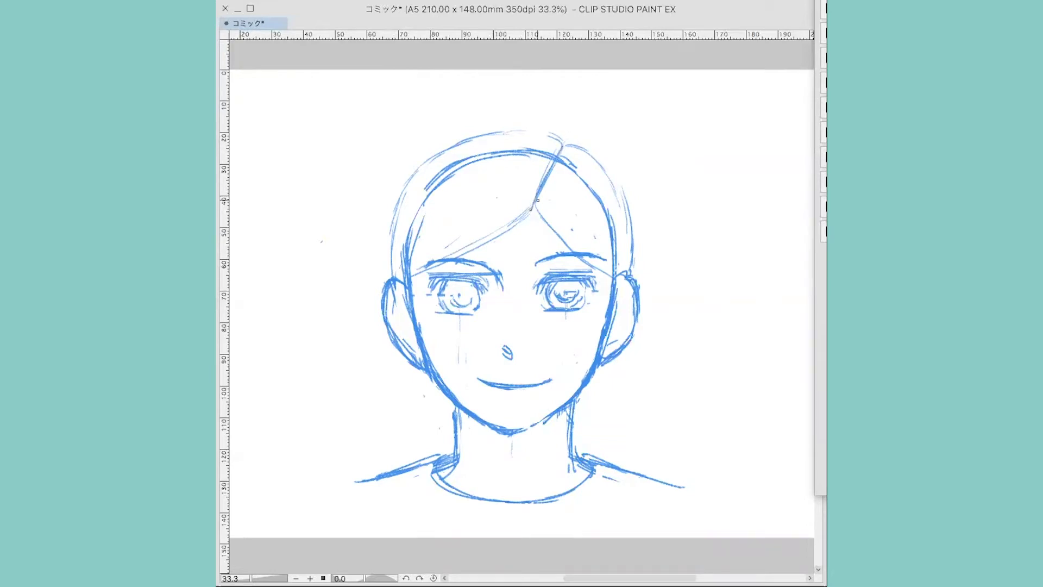
drag(532, 207, 429, 268)
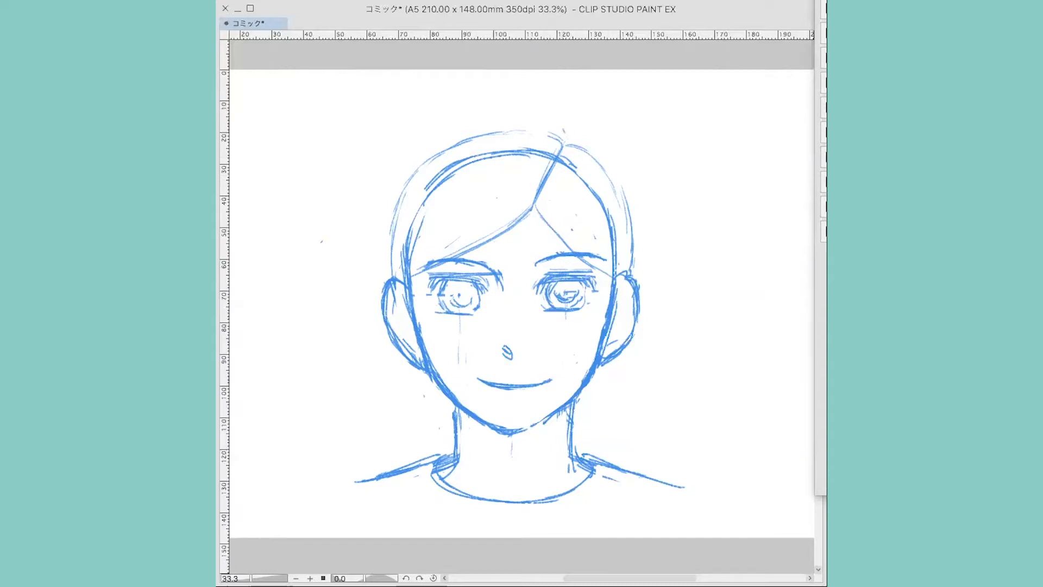
- Sketch a voluminous outer hair silhouette from the parting down past the temples on both sides of the head
drag(520, 100, 566, 126)
drag(465, 93, 481, 95)
drag(369, 114, 383, 269)
mouse_move(374, 222)
mouse_down()
mouse_move(390, 273)
mouse_move(389, 92)
mouse_move(418, 79)
mouse_move(470, 79)
mouse_move(642, 140)
mouse_move(668, 163)
mouse_move(671, 220)
mouse_up()
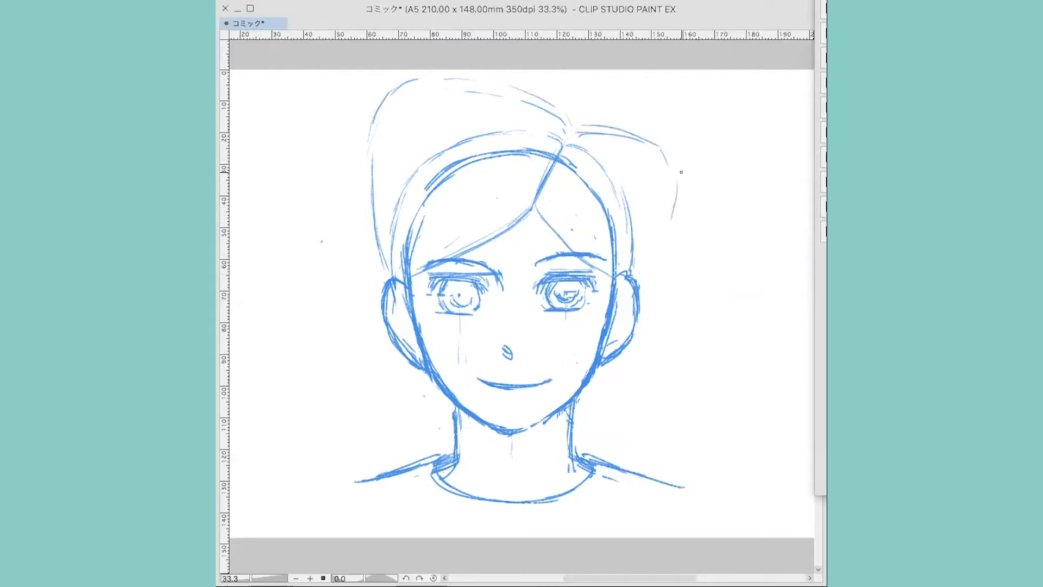
drag(680, 172, 652, 282)
drag(680, 213, 634, 307)
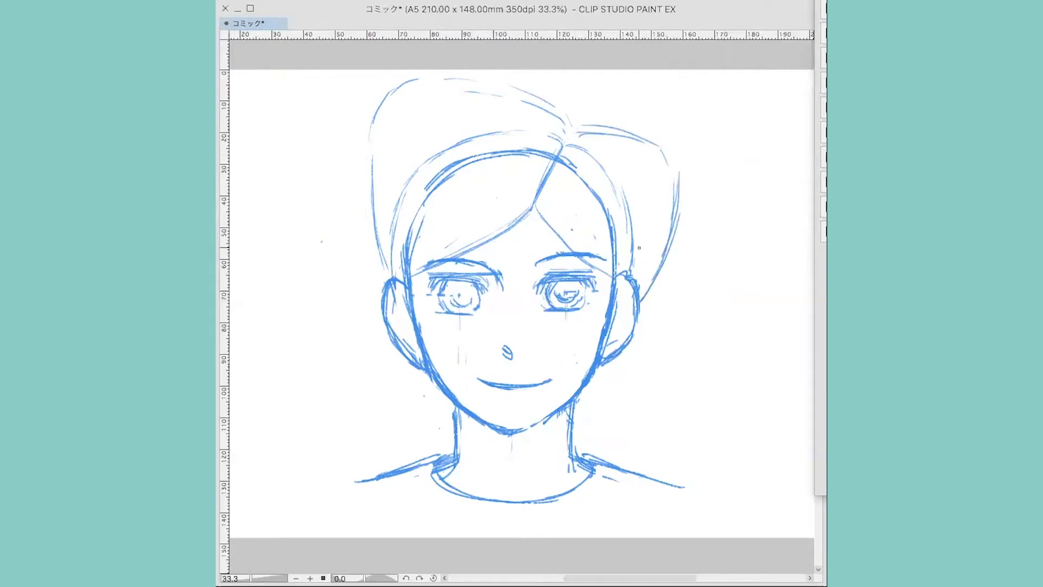
- Draw sideburns in front of both ears and short hair tufts behind the jaw on both sides of the neck
drag(401, 283, 414, 337)
drag(624, 280, 611, 335)
drag(423, 368, 439, 407)
drag(436, 407, 452, 419)
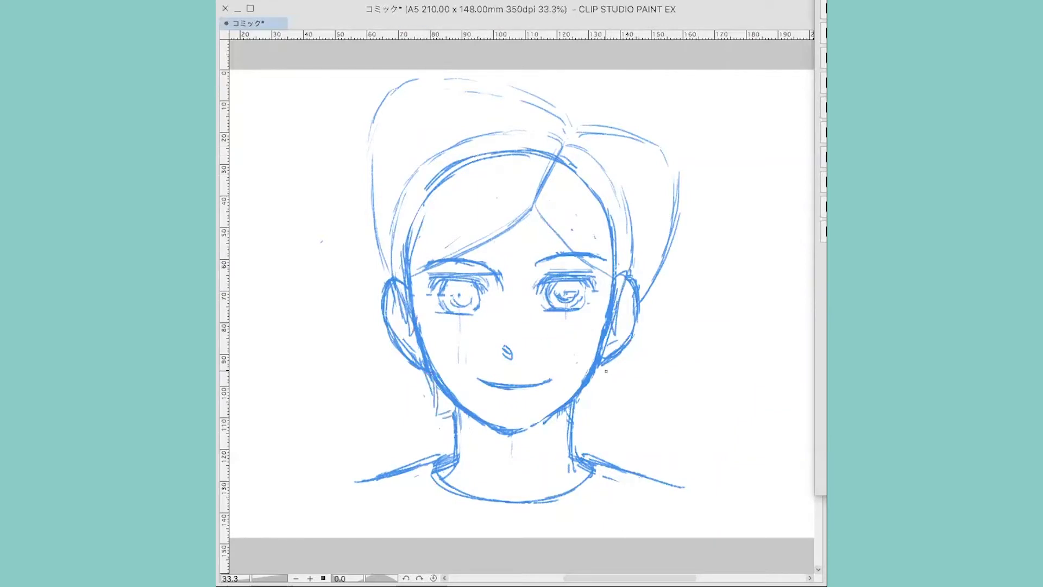
mouse_move(600, 367)
mouse_down()
mouse_move(594, 404)
mouse_move(581, 410)
mouse_up()
drag(584, 396, 572, 415)
- Draw pointed fringe strands falling from the parting across the forehead on both sides
drag(535, 205, 480, 262)
mouse_move(498, 229)
mouse_down()
mouse_move(480, 261)
mouse_move(425, 287)
mouse_up()
mouse_move(442, 253)
mouse_down()
mouse_move(426, 283)
mouse_move(436, 260)
mouse_up()
drag(423, 271, 411, 278)
drag(538, 209, 566, 256)
drag(565, 223, 609, 292)
drag(600, 251, 625, 280)
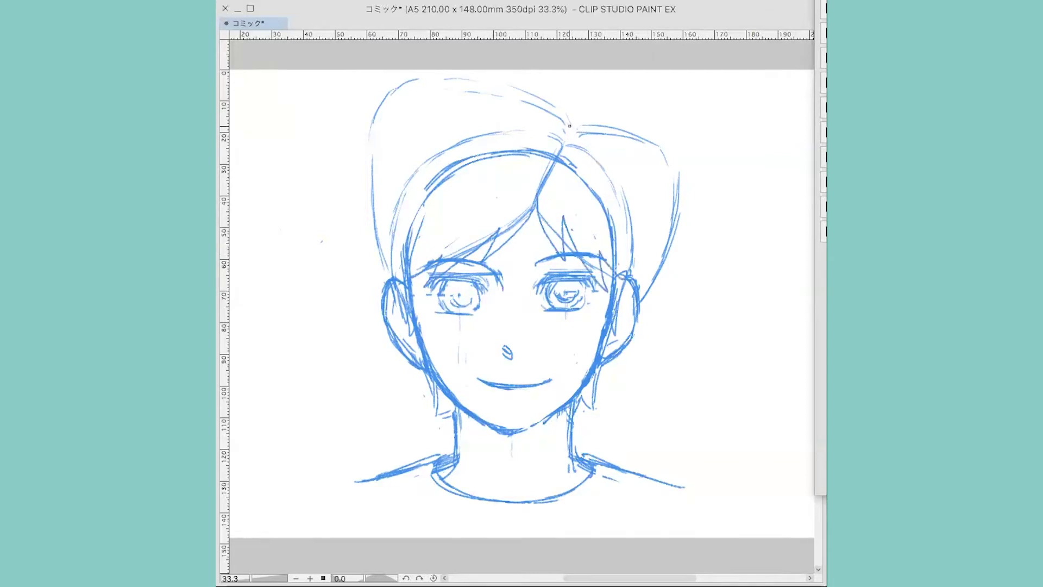
- Draw a jagged, spiky outline over the outer hair silhouette, and add pointed tips above the ear and at the nape
mouse_move(569, 126)
mouse_down()
mouse_move(562, 112)
mouse_move(516, 90)
mouse_move(523, 112)
mouse_move(466, 75)
mouse_move(482, 115)
mouse_move(422, 73)
mouse_move(414, 126)
mouse_move(393, 94)
mouse_move(383, 185)
mouse_move(362, 161)
mouse_move(375, 239)
mouse_move(367, 244)
mouse_move(383, 281)
mouse_up()
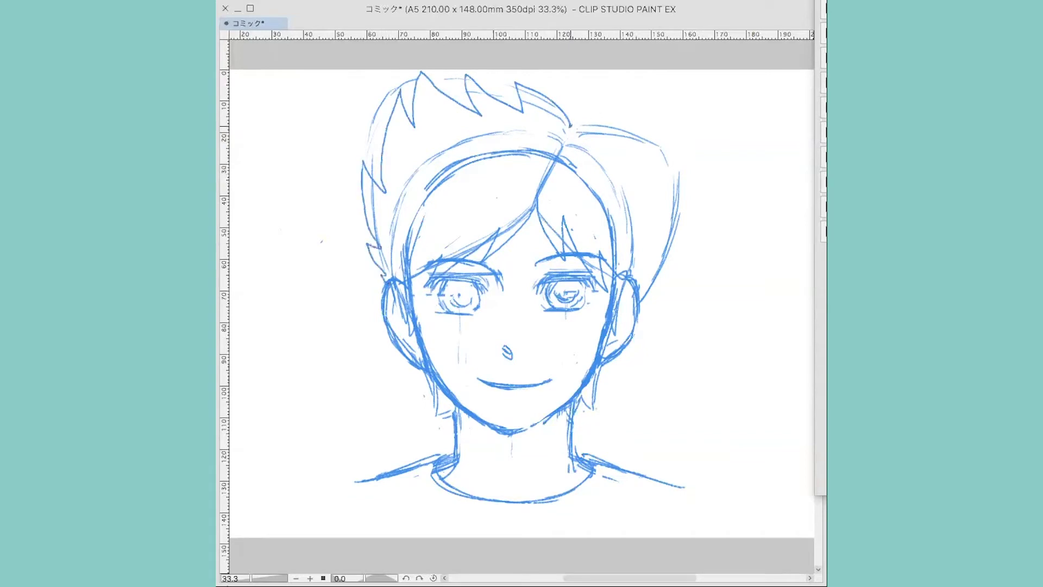
mouse_move(571, 126)
mouse_down()
mouse_move(681, 151)
mouse_move(693, 165)
mouse_move(659, 241)
mouse_move(682, 236)
mouse_move(646, 293)
mouse_move(666, 298)
mouse_move(636, 313)
mouse_up()
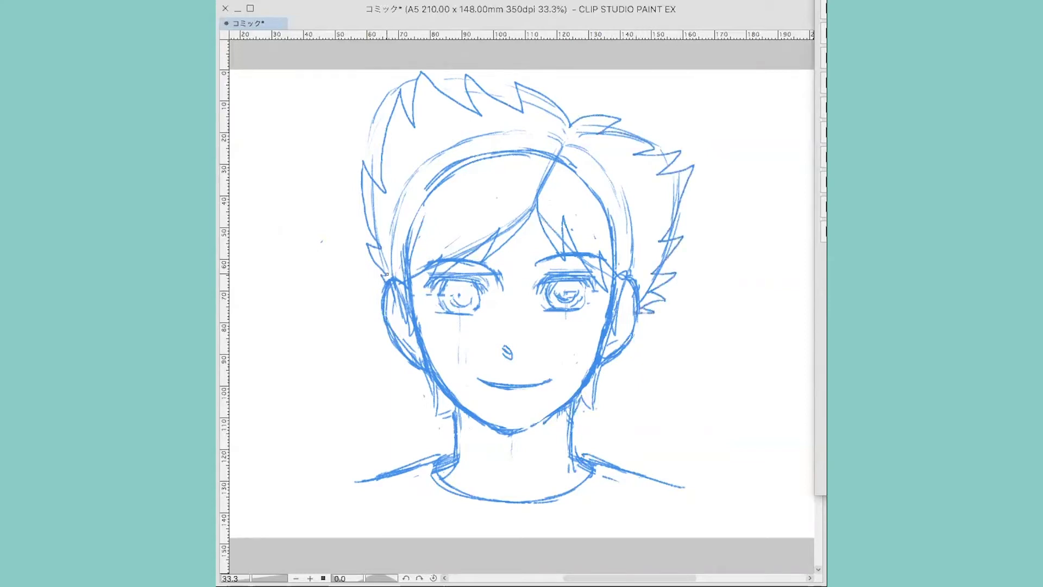
mouse_move(387, 274)
mouse_down()
mouse_move(372, 270)
mouse_move(385, 285)
mouse_up()
mouse_move(433, 394)
mouse_down()
mouse_move(437, 412)
mouse_move(450, 403)
mouse_move(452, 416)
mouse_up()
drag(596, 375, 568, 411)
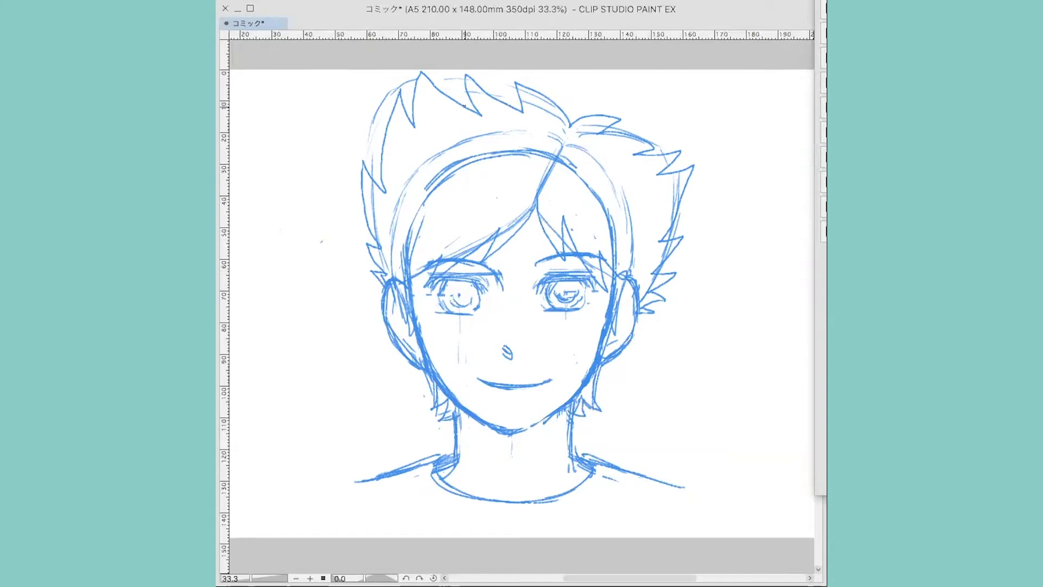
- Reinforce the spiky tufts along the top of the hair and around the parting with additional strokes
drag(464, 105, 467, 69)
mouse_move(522, 100)
mouse_down()
mouse_move(511, 77)
mouse_move(569, 127)
mouse_move(558, 100)
mouse_move(574, 124)
mouse_move(619, 113)
mouse_up()
drag(616, 117, 600, 126)
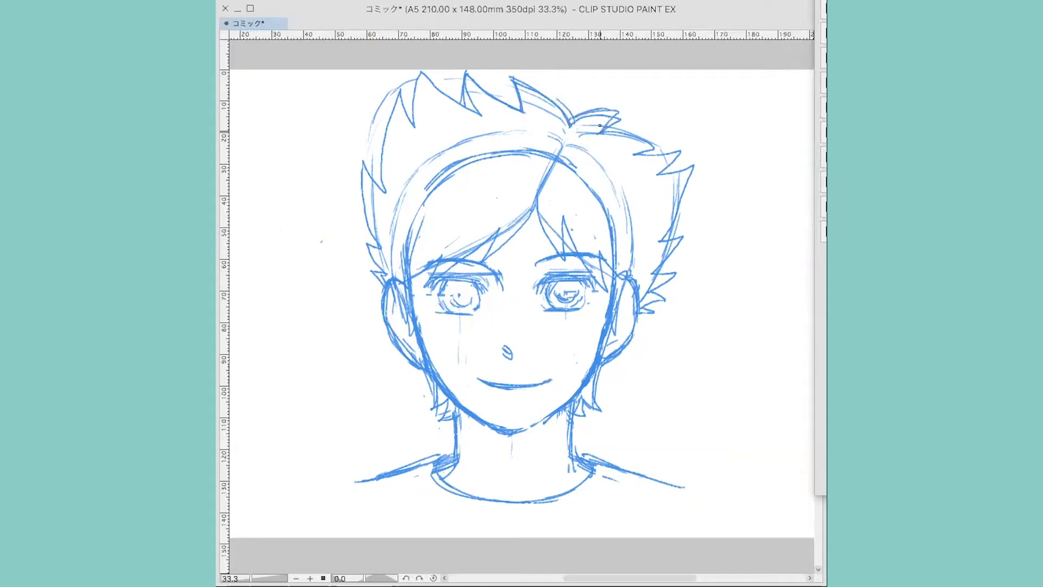
drag(526, 80, 572, 120)
drag(412, 124, 417, 80)
mouse_move(423, 72)
mouse_down()
mouse_move(395, 85)
mouse_move(381, 124)
mouse_move(387, 111)
mouse_move(378, 188)
mouse_up()
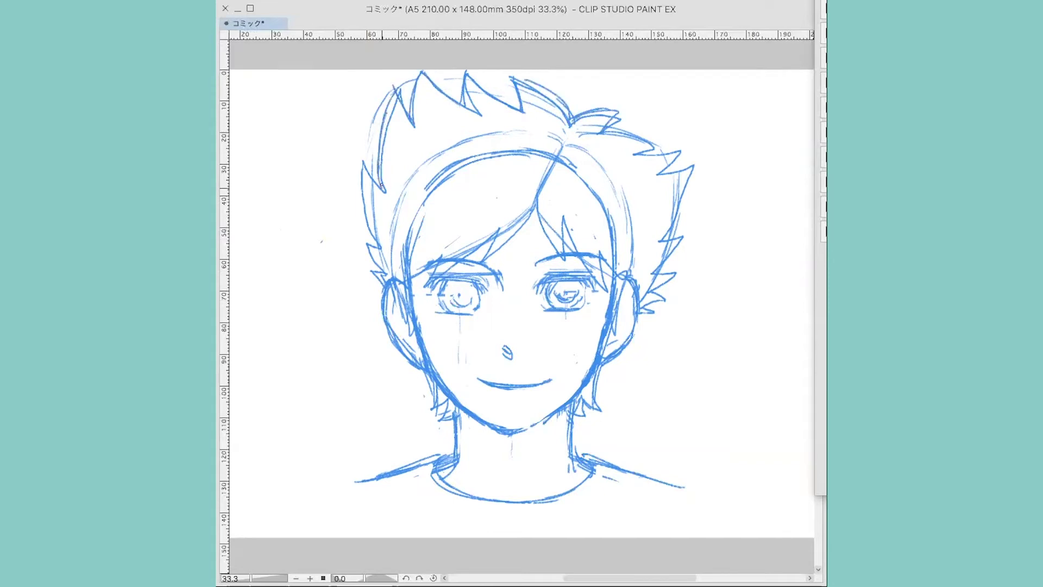
- Thicken the spikes down both sides of the hair and darken the fringe strand beside the parting
mouse_move(361, 146)
mouse_down()
mouse_move(380, 186)
mouse_move(372, 163)
mouse_move(362, 199)
mouse_move(386, 251)
mouse_move(382, 273)
mouse_up()
mouse_move(595, 128)
mouse_down()
mouse_move(652, 142)
mouse_move(633, 153)
mouse_move(686, 140)
mouse_move(641, 183)
mouse_move(686, 169)
mouse_move(661, 176)
mouse_move(675, 210)
mouse_up()
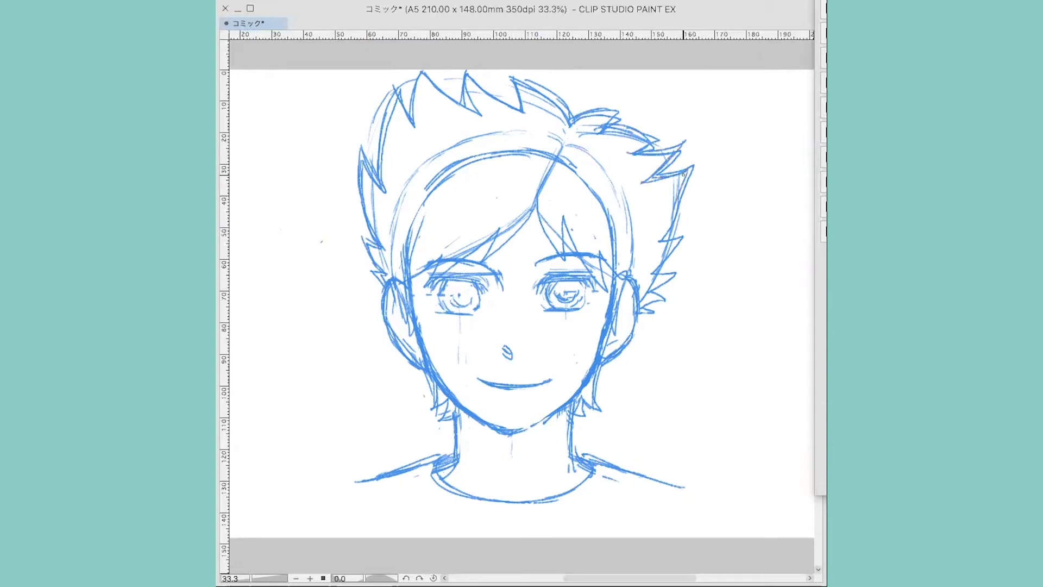
drag(687, 169, 661, 239)
mouse_move(672, 212)
mouse_down()
mouse_move(649, 247)
mouse_move(681, 235)
mouse_move(663, 241)
mouse_move(636, 320)
mouse_up()
mouse_move(540, 189)
mouse_down()
mouse_move(496, 252)
mouse_move(434, 273)
mouse_up()
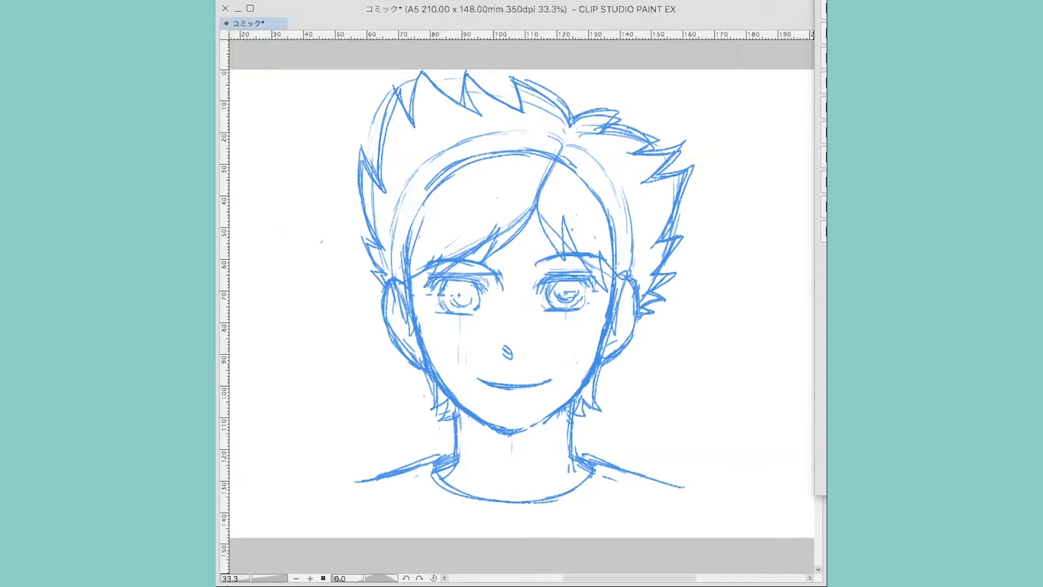
- Fade the spiky hair sketch and draw a scalloped, curly fringe and outer outline over it
key(Delete)
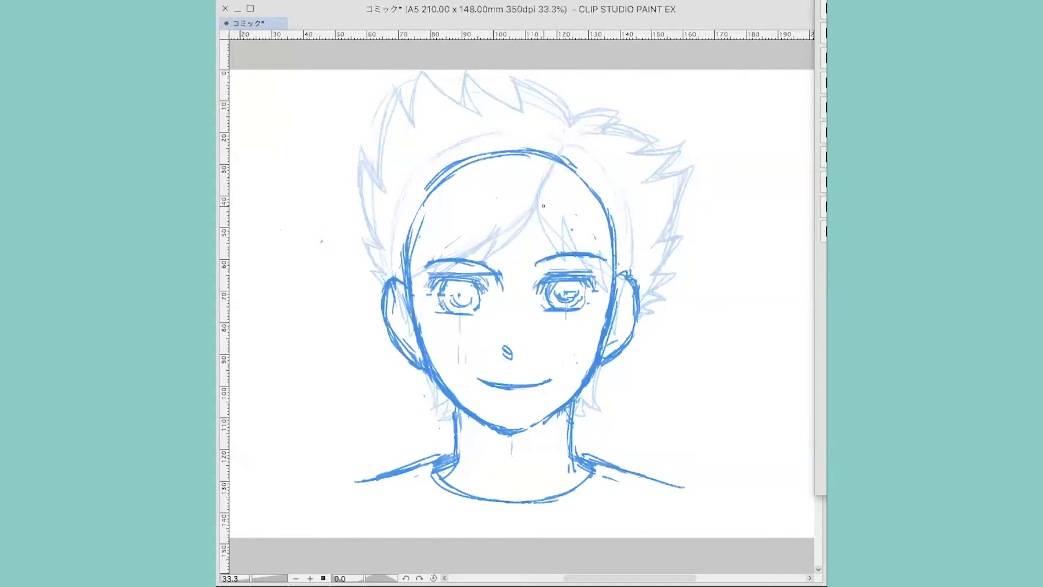
mouse_move(541, 197)
mouse_down()
mouse_move(510, 235)
mouse_move(412, 280)
mouse_up()
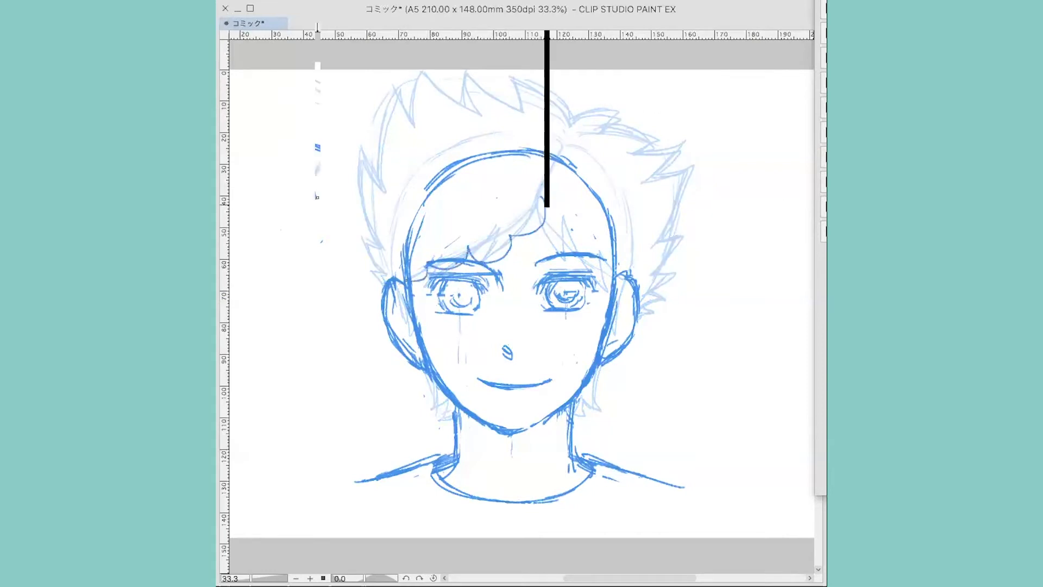
mouse_move(545, 209)
mouse_down()
mouse_move(552, 232)
mouse_move(600, 245)
mouse_move(615, 276)
mouse_up()
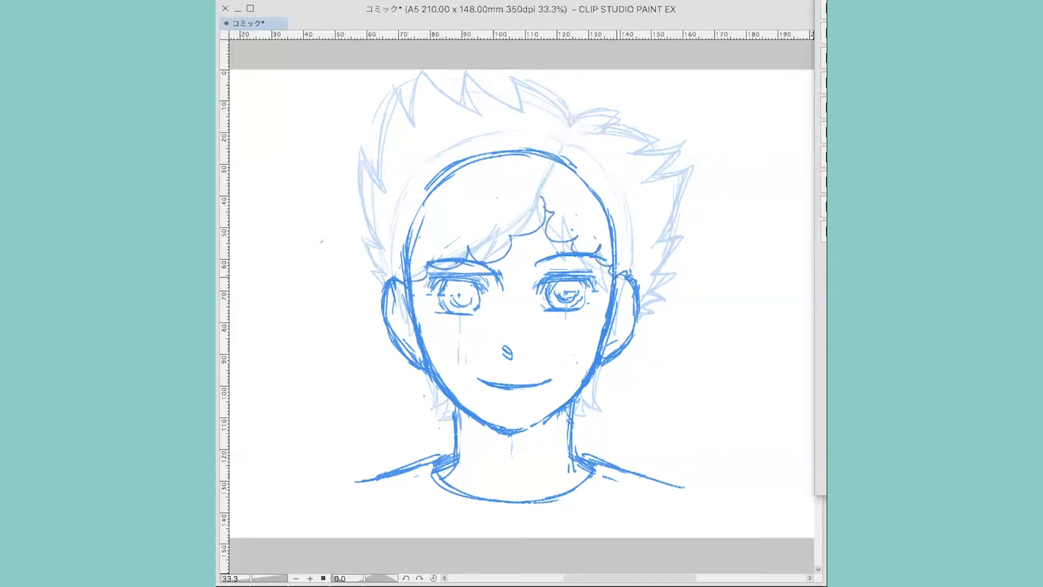
mouse_move(570, 112)
mouse_down()
mouse_move(473, 72)
mouse_move(456, 84)
mouse_move(392, 80)
mouse_move(372, 94)
mouse_move(355, 154)
mouse_move(336, 160)
mouse_move(356, 242)
mouse_move(384, 283)
mouse_up()
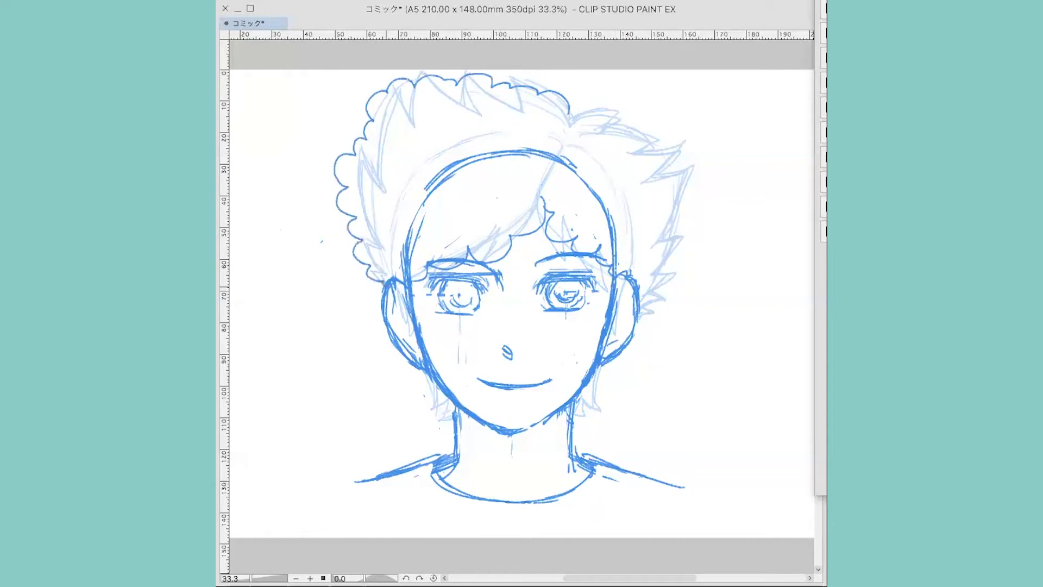
mouse_move(570, 112)
mouse_down()
mouse_move(639, 142)
mouse_move(674, 138)
mouse_move(690, 152)
mouse_move(673, 232)
mouse_move(684, 260)
mouse_move(630, 337)
mouse_up()
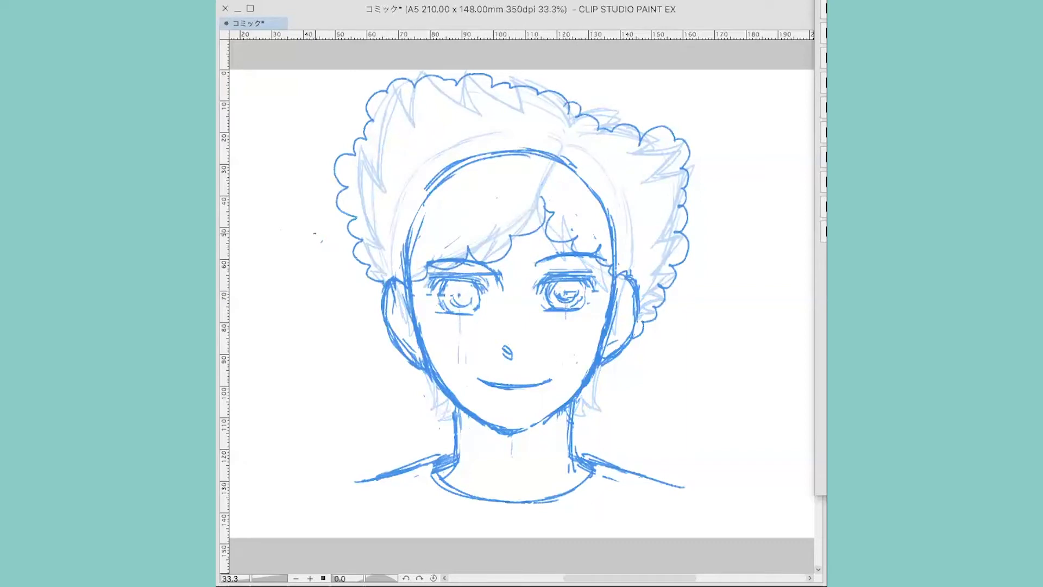
- Draw sample curly, wavy and zigzag lines beside the head, then clear them together with the curly hair outline
mouse_move(304, 259)
mouse_down()
mouse_move(288, 259)
mouse_move(269, 314)
mouse_move(287, 353)
mouse_move(320, 372)
mouse_move(336, 365)
mouse_up()
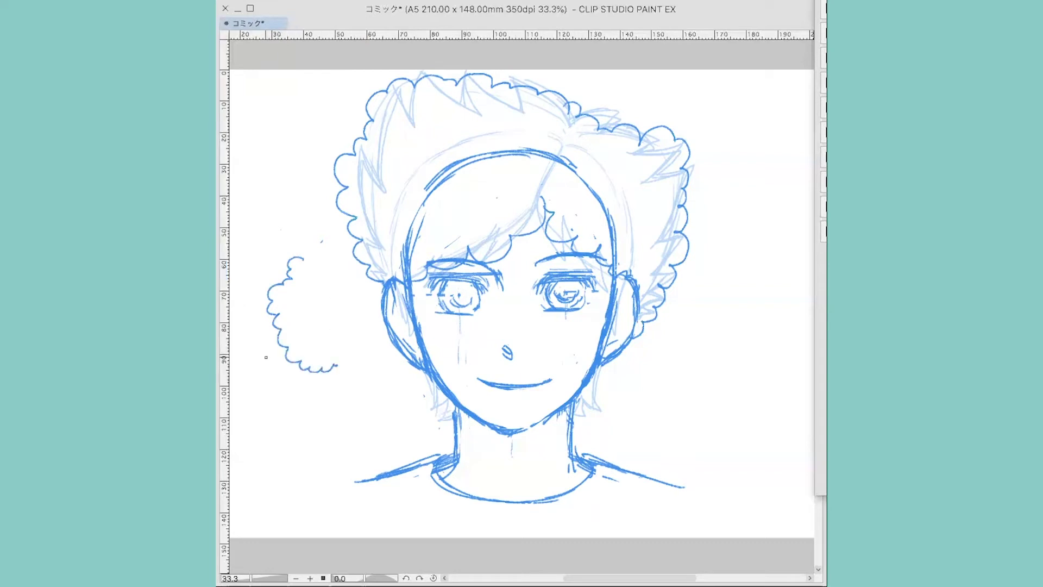
mouse_move(268, 357)
mouse_down()
mouse_move(266, 460)
mouse_move(281, 475)
mouse_up()
mouse_move(371, 379)
mouse_down()
mouse_move(348, 393)
mouse_move(374, 432)
mouse_up()
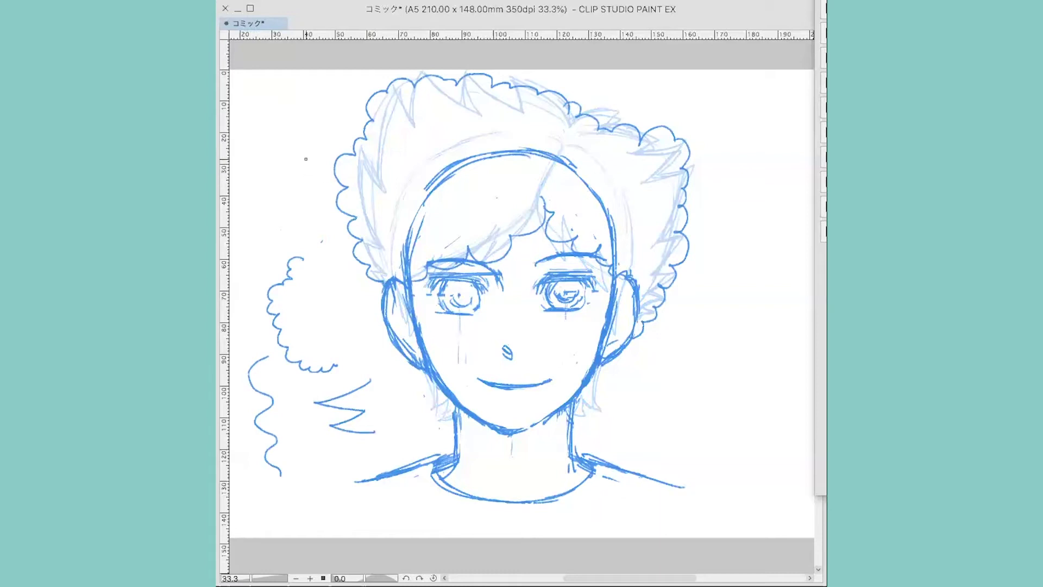
mouse_move(314, 140)
mouse_down()
mouse_move(291, 194)
mouse_move(268, 220)
mouse_up()
key(Delete)
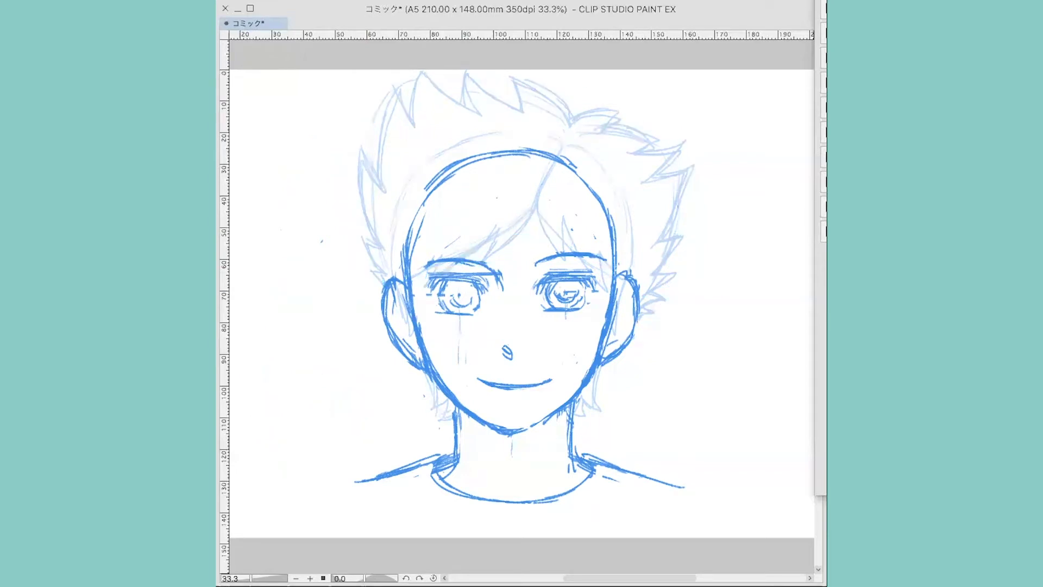
- Return the spiky hair sketch to full strength and add inner strokes across the hair on both sides of the parting
key(Delete)
key(Delete)
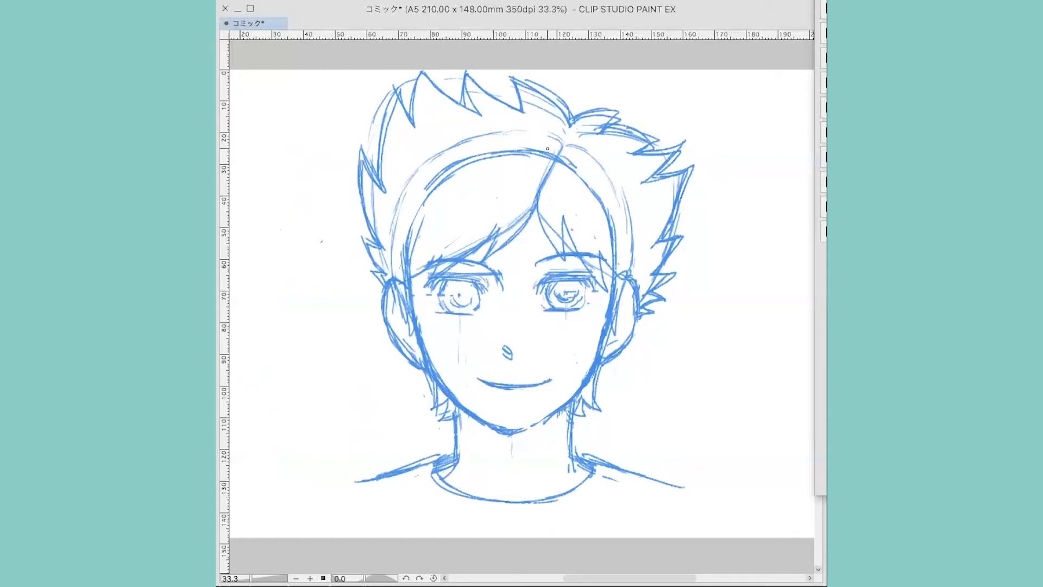
mouse_move(549, 151)
mouse_down()
mouse_move(507, 126)
mouse_move(463, 126)
mouse_move(412, 182)
mouse_up()
mouse_move(495, 187)
mouse_down()
mouse_move(411, 195)
mouse_move(413, 220)
mouse_move(381, 216)
mouse_up()
drag(561, 187, 609, 244)
drag(595, 193, 622, 241)
drag(580, 157, 652, 189)
mouse_move(641, 190)
mouse_down()
mouse_move(612, 192)
mouse_move(651, 224)
mouse_up()
drag(645, 235, 625, 245)
drag(613, 143, 632, 152)
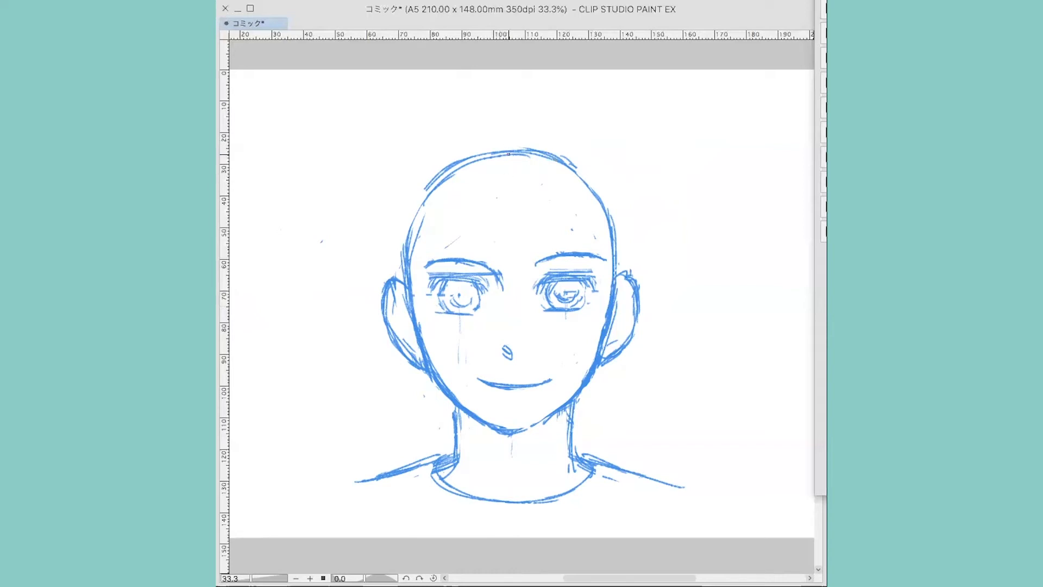
- On the bald head, sketch a vertical centre parting and a rounded hairline dipping to a point at the forehead's middle
mouse_move(507, 157)
mouse_down()
mouse_move(507, 209)
mouse_move(507, 136)
mouse_move(507, 211)
mouse_move(508, 202)
mouse_up()
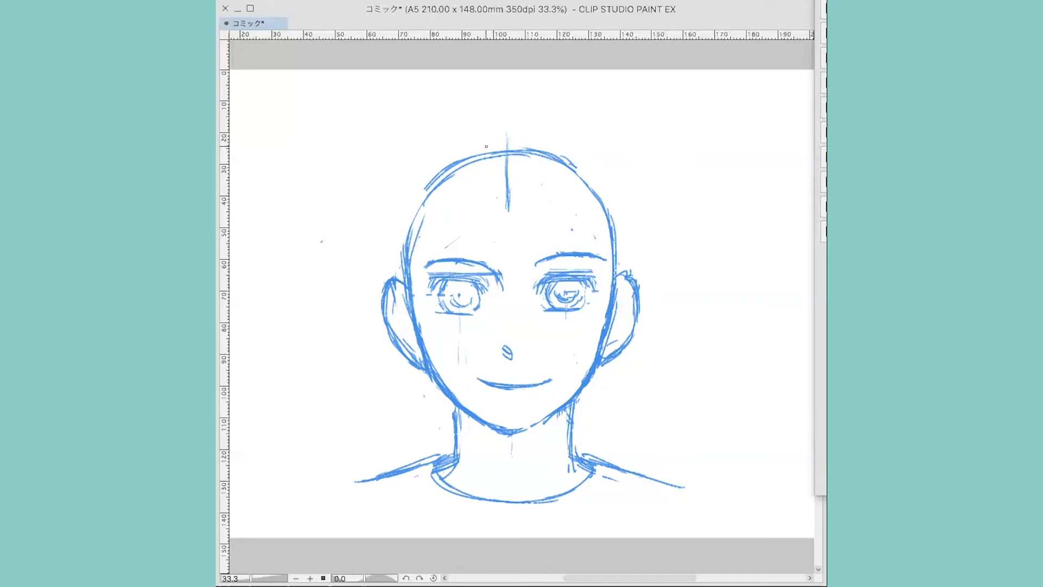
mouse_move(439, 213)
mouse_down()
mouse_move(500, 188)
mouse_move(492, 152)
mouse_up()
mouse_move(412, 267)
mouse_down()
mouse_move(437, 214)
mouse_move(476, 198)
mouse_move(447, 202)
mouse_move(499, 189)
mouse_move(462, 201)
mouse_move(568, 198)
mouse_move(612, 271)
mouse_up()
mouse_move(459, 198)
mouse_down()
mouse_move(422, 231)
mouse_move(410, 267)
mouse_move(537, 193)
mouse_move(584, 206)
mouse_up()
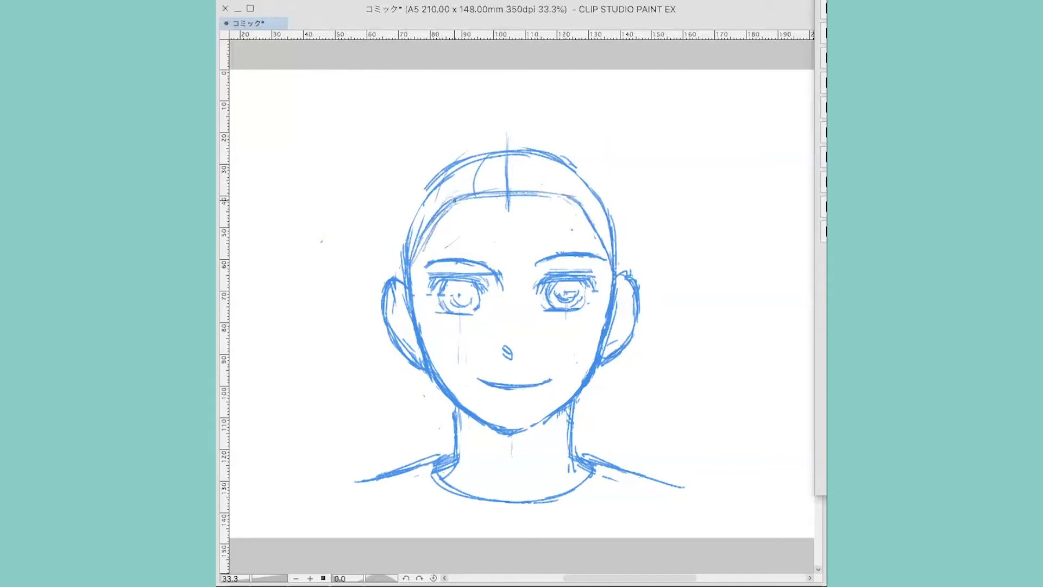
scroll(499, 194, down, 1)
mouse_move(498, 194)
mouse_down()
mouse_move(509, 208)
mouse_move(537, 197)
mouse_move(523, 200)
mouse_move(587, 213)
mouse_move(618, 265)
mouse_up()
drag(504, 201, 501, 199)
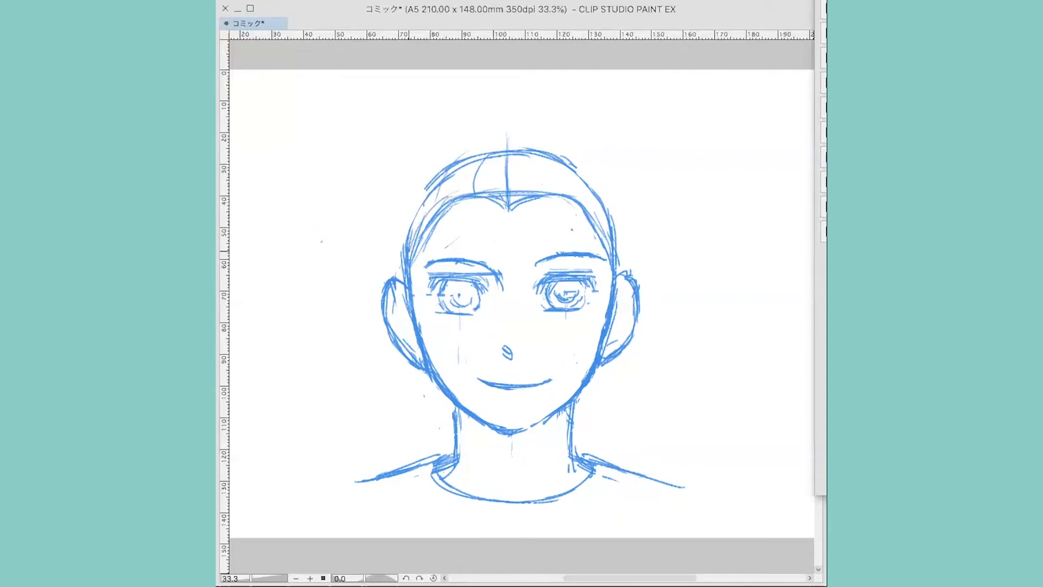
mouse_move(441, 199)
mouse_down()
mouse_move(551, 190)
mouse_move(579, 196)
mouse_move(600, 231)
mouse_up()
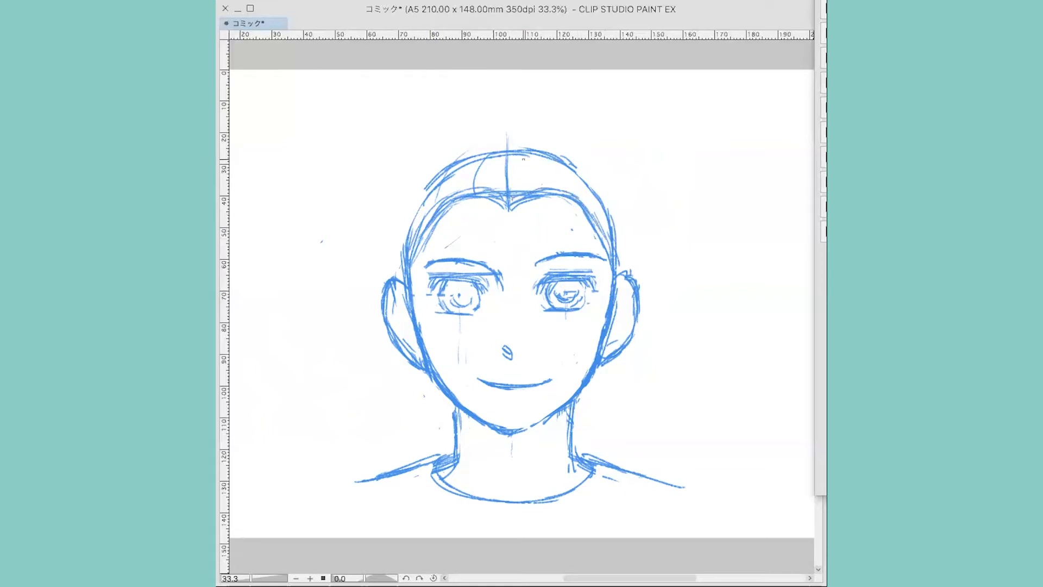
- Add strand lines beside the centre parting and sketch the scalp contour around the skull down to both ears
mouse_move(508, 156)
mouse_down()
mouse_move(509, 187)
mouse_move(461, 200)
mouse_up()
mouse_move(451, 154)
mouse_down()
mouse_move(413, 194)
mouse_move(400, 253)
mouse_up()
drag(403, 207, 399, 284)
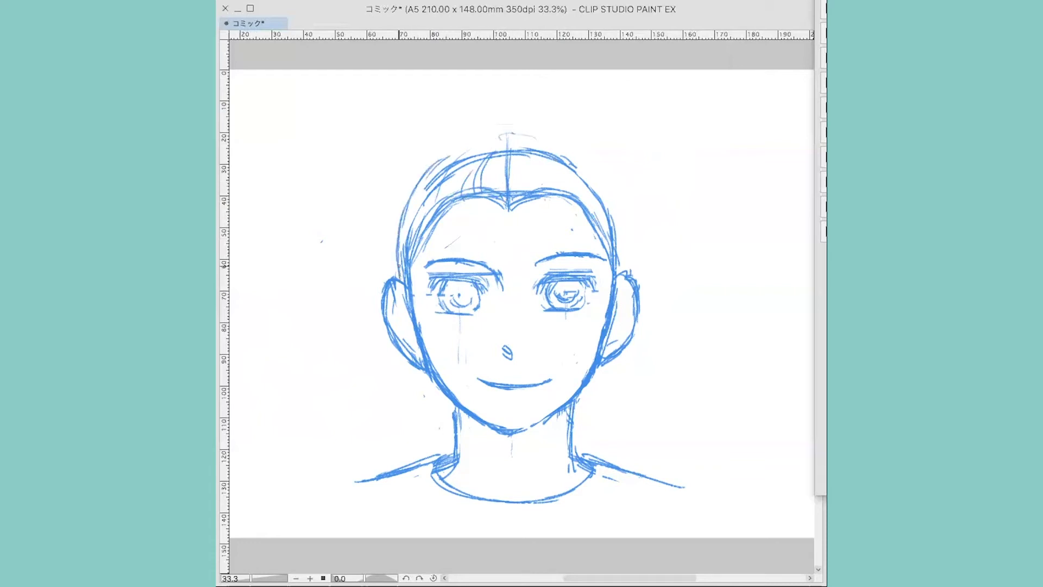
drag(432, 176, 399, 269)
mouse_move(429, 172)
mouse_down()
mouse_move(499, 136)
mouse_move(559, 137)
mouse_move(602, 172)
mouse_up()
mouse_move(546, 144)
mouse_down()
mouse_move(587, 158)
mouse_move(618, 203)
mouse_up()
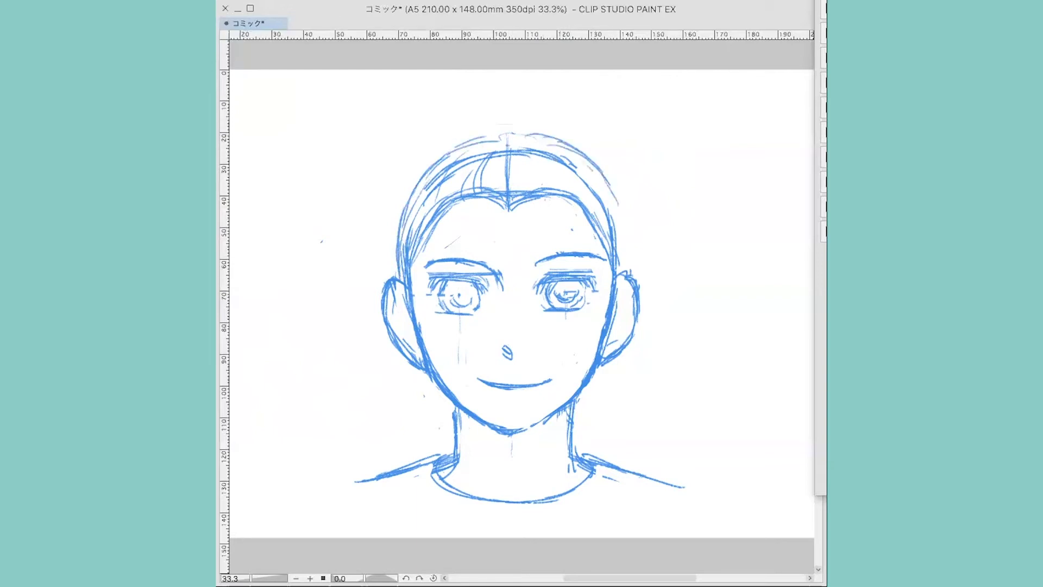
drag(592, 172, 625, 220)
drag(611, 188, 629, 270)
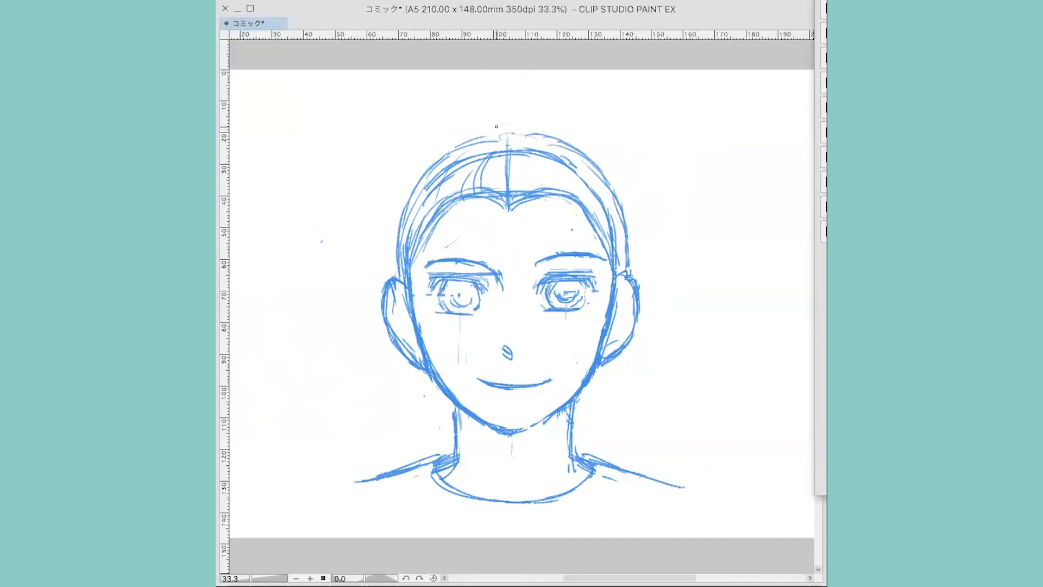
- Sketch a small cap at the crown and a wide hair volume outline arching from the centre parting down both sides to ear level
drag(490, 128, 531, 133)
mouse_move(497, 85)
mouse_down()
mouse_move(455, 83)
mouse_move(400, 103)
mouse_move(383, 124)
mouse_up()
drag(406, 118, 364, 188)
mouse_move(413, 112)
mouse_down()
mouse_move(465, 89)
mouse_move(534, 78)
mouse_move(592, 101)
mouse_move(661, 158)
mouse_up()
mouse_move(601, 99)
mouse_down()
mouse_move(660, 165)
mouse_move(677, 249)
mouse_up()
drag(670, 200, 702, 300)
mouse_move(375, 173)
mouse_down()
mouse_move(344, 255)
mouse_move(348, 276)
mouse_up()
drag(347, 231, 358, 292)
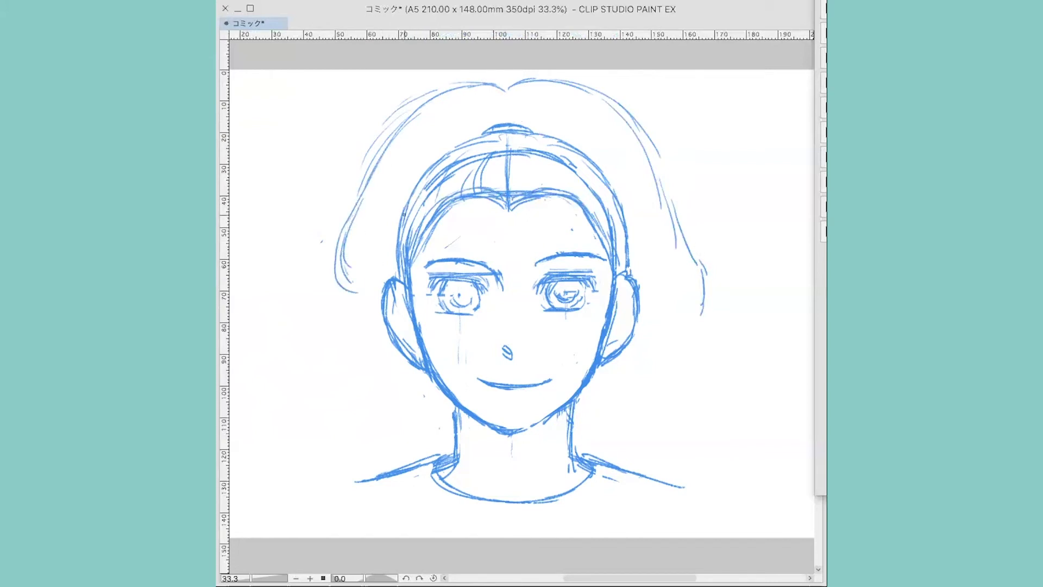
- Extend the volume outline's end beside the left ear and add curved strand lines along the scalp at the left temple
drag(361, 266, 348, 313)
drag(435, 220, 437, 187)
drag(411, 220, 427, 173)
drag(404, 224, 462, 150)
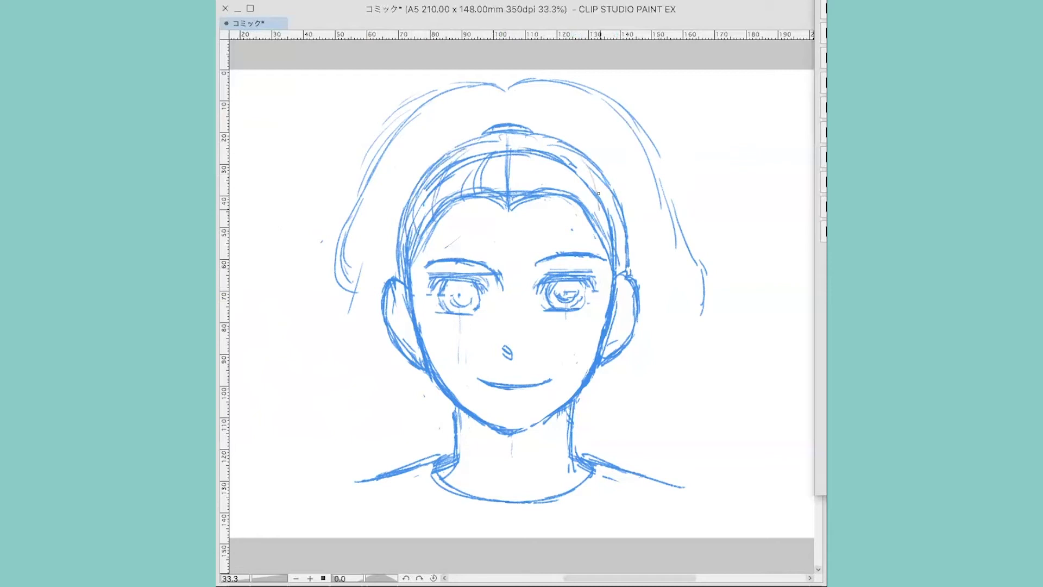
drag(403, 210, 384, 276)
- Sketch the long hair's guide lines falling on both sides past the shoulders, including inner lines from the neck over the collar
drag(373, 336, 333, 497)
mouse_move(352, 416)
mouse_down()
mouse_move(344, 505)
mouse_move(362, 529)
mouse_up()
mouse_move(454, 421)
mouse_down()
mouse_move(433, 475)
mouse_move(441, 519)
mouse_up()
drag(438, 492, 447, 522)
mouse_move(343, 390)
mouse_down()
mouse_move(328, 516)
mouse_move(344, 537)
mouse_up()
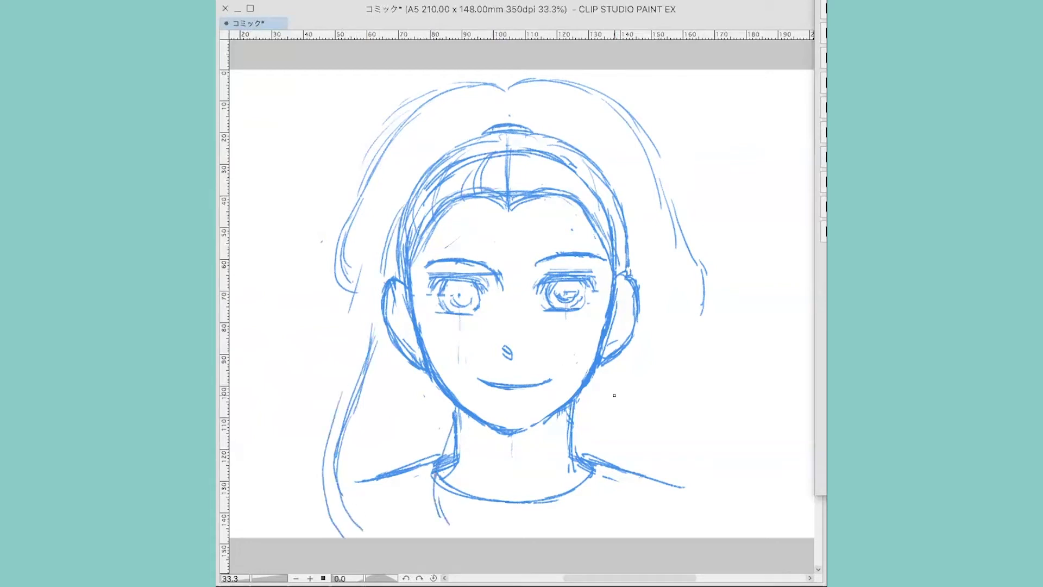
drag(585, 402, 606, 516)
drag(679, 274, 704, 358)
mouse_move(686, 298)
mouse_down()
mouse_move(726, 418)
mouse_move(733, 536)
mouse_up()
- Reinforce the volume outline at the crown and right side, mark the parting notch, and add outward-flicking ends beside the left ear
drag(348, 288, 364, 331)
drag(340, 253, 373, 315)
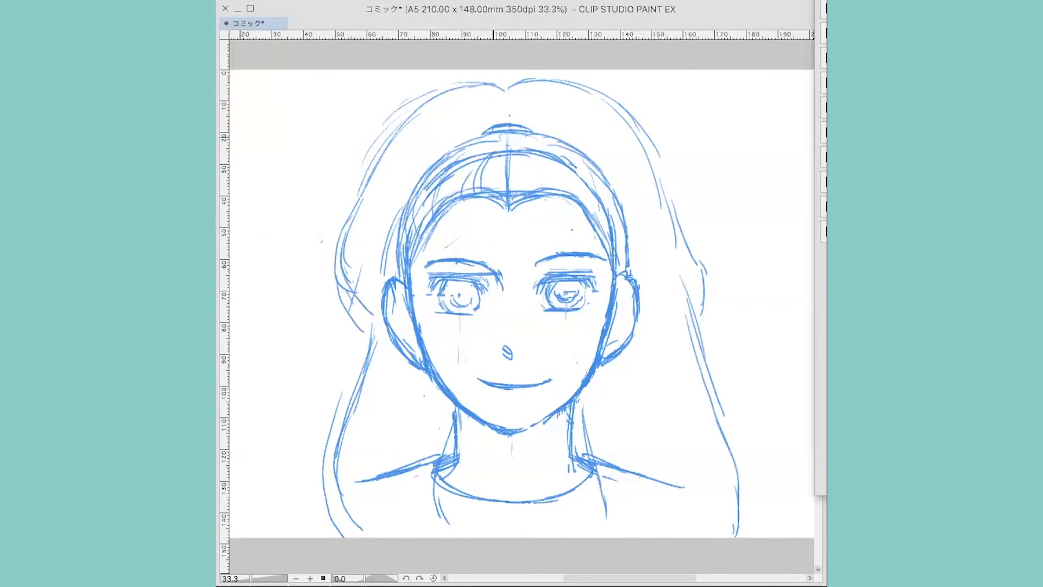
mouse_move(428, 100)
mouse_down()
mouse_move(502, 83)
mouse_move(508, 93)
mouse_move(586, 80)
mouse_move(621, 104)
mouse_up()
mouse_move(659, 160)
mouse_down()
mouse_move(707, 304)
mouse_move(693, 318)
mouse_up()
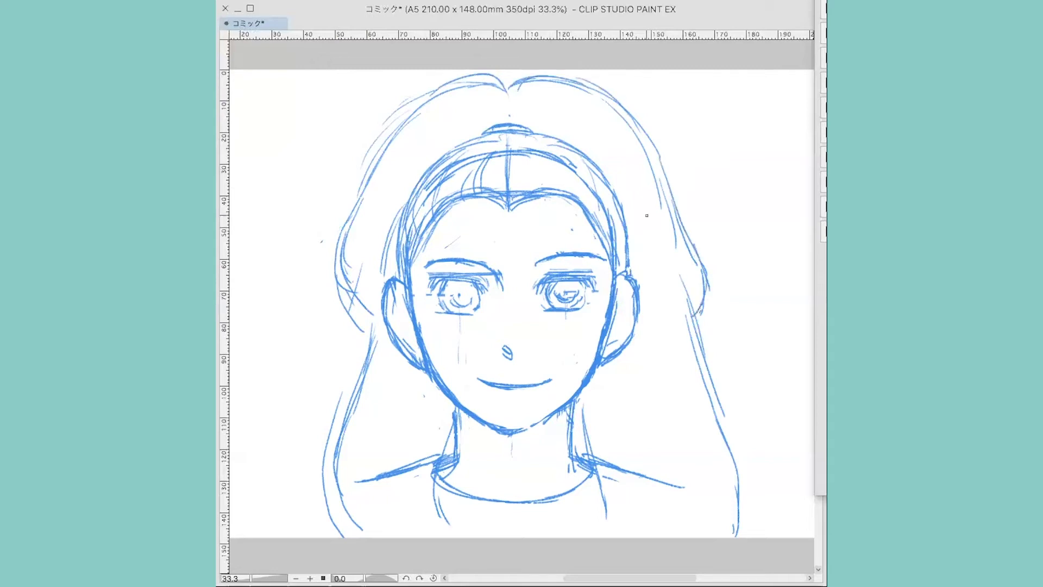
mouse_move(485, 82)
mouse_down()
mouse_move(545, 81)
mouse_move(481, 82)
mouse_up()
drag(335, 261, 351, 325)
drag(336, 266, 315, 288)
drag(312, 296, 343, 328)
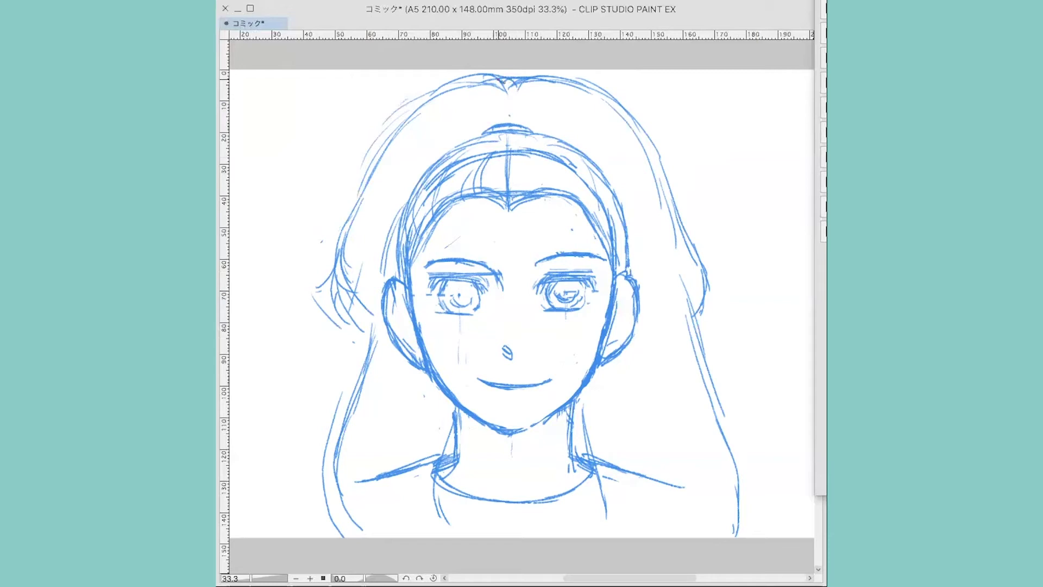
- Trace wavy contours over the hair guides, from the parting down both sides and along the long outer and neck lines
mouse_move(501, 80)
mouse_down()
mouse_move(433, 82)
mouse_move(391, 106)
mouse_move(378, 153)
mouse_move(343, 190)
mouse_move(319, 284)
mouse_move(300, 282)
mouse_move(374, 352)
mouse_up()
mouse_move(513, 82)
mouse_down()
mouse_move(597, 81)
mouse_move(631, 100)
mouse_move(670, 174)
mouse_move(659, 207)
mouse_move(681, 225)
mouse_move(680, 275)
mouse_move(709, 296)
mouse_move(703, 316)
mouse_move(720, 322)
mouse_move(696, 355)
mouse_up()
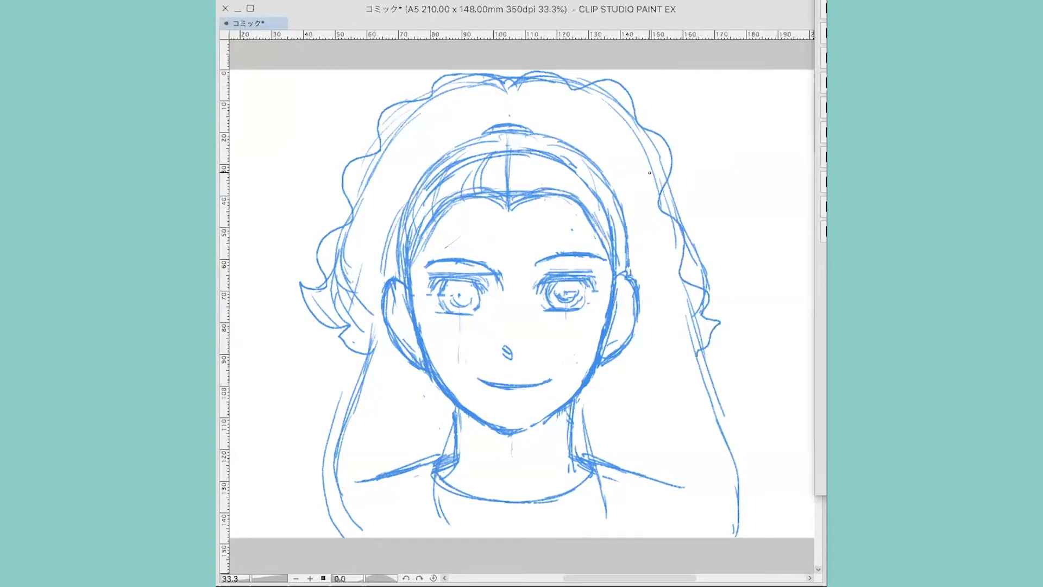
mouse_move(375, 276)
mouse_down()
mouse_move(363, 337)
mouse_move(328, 398)
mouse_move(318, 481)
mouse_move(331, 537)
mouse_up()
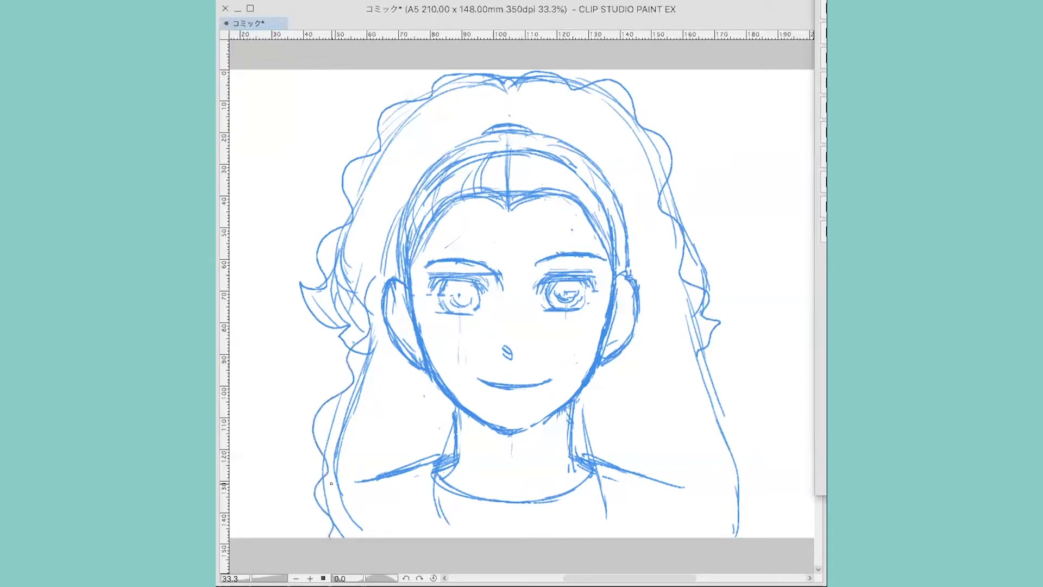
mouse_move(652, 259)
mouse_down()
mouse_move(679, 355)
mouse_move(677, 411)
mouse_move(713, 445)
mouse_move(713, 487)
mouse_move(733, 500)
mouse_move(729, 525)
mouse_up()
mouse_move(697, 353)
mouse_down()
mouse_move(706, 410)
mouse_move(744, 452)
mouse_move(763, 536)
mouse_up()
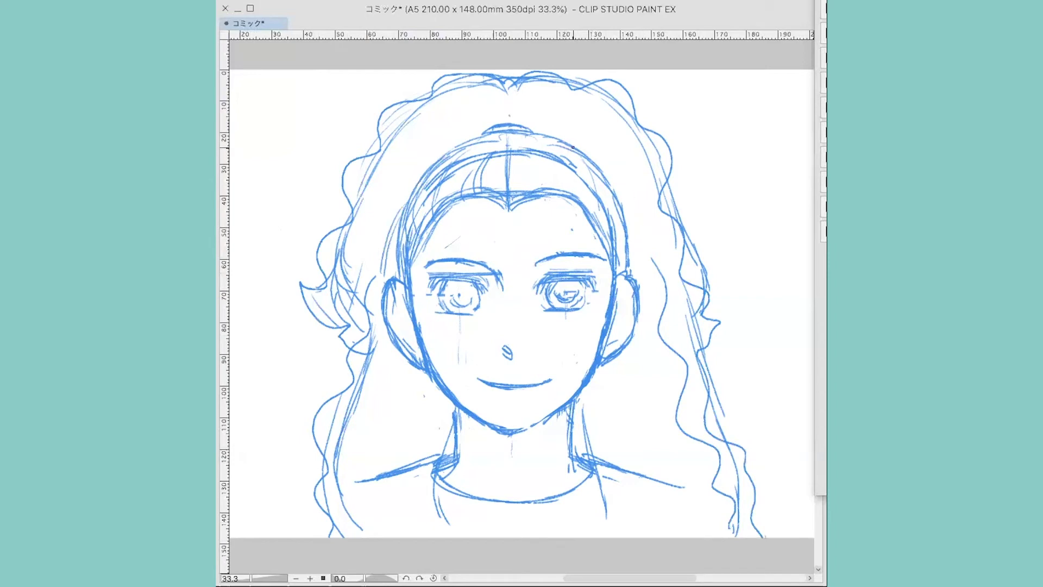
mouse_move(581, 407)
mouse_down()
mouse_move(582, 454)
mouse_move(606, 536)
mouse_up()
mouse_move(457, 418)
mouse_down()
mouse_move(449, 452)
mouse_move(453, 537)
mouse_up()
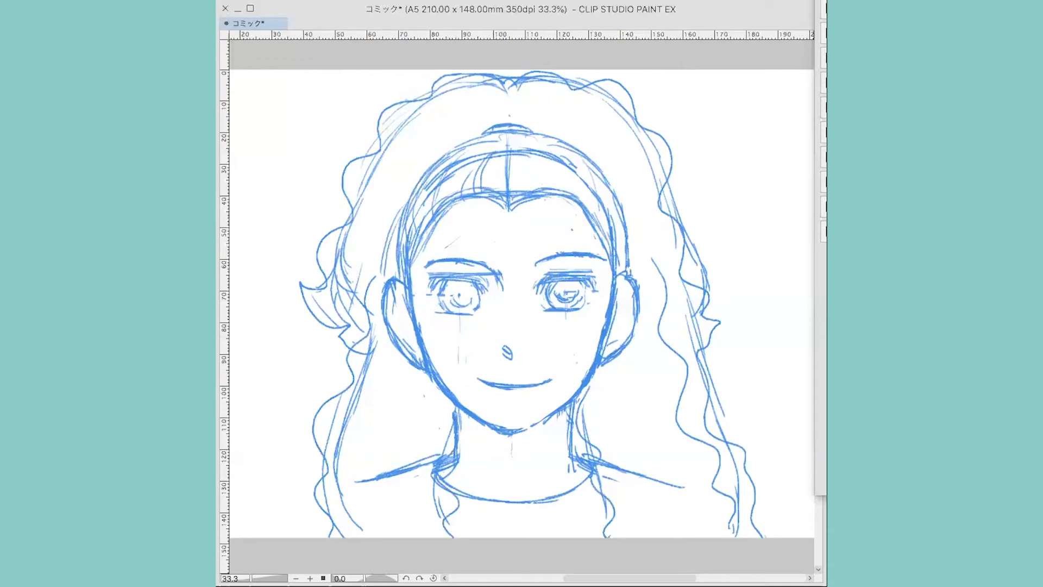
- Erase the shoulder lines and overlapping guides covered by hair, and add long inner strands on both sides of the neck
drag(361, 481, 437, 448)
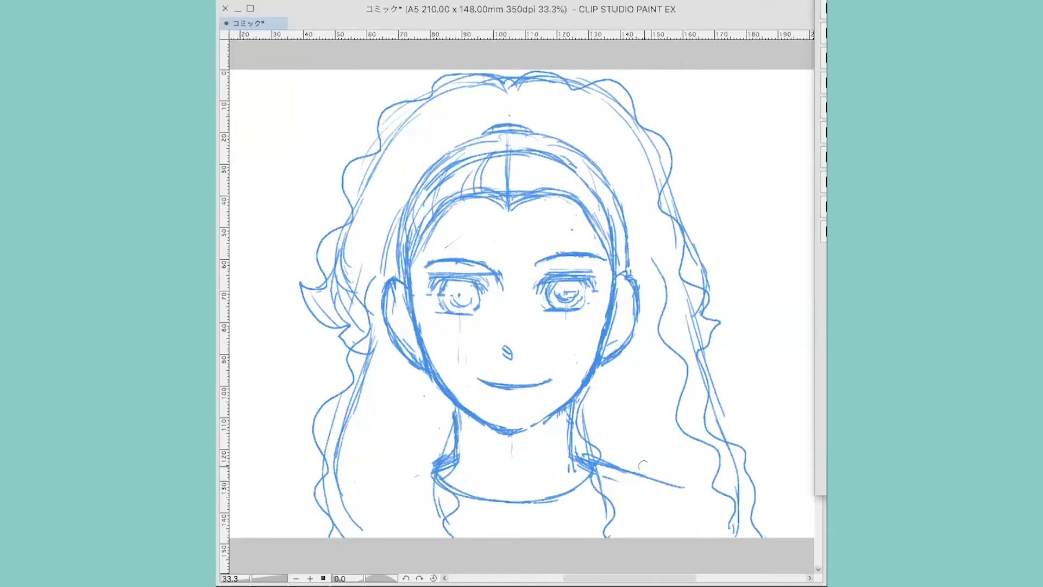
mouse_move(642, 465)
mouse_down()
mouse_move(608, 469)
mouse_move(676, 484)
mouse_up()
drag(368, 285, 365, 339)
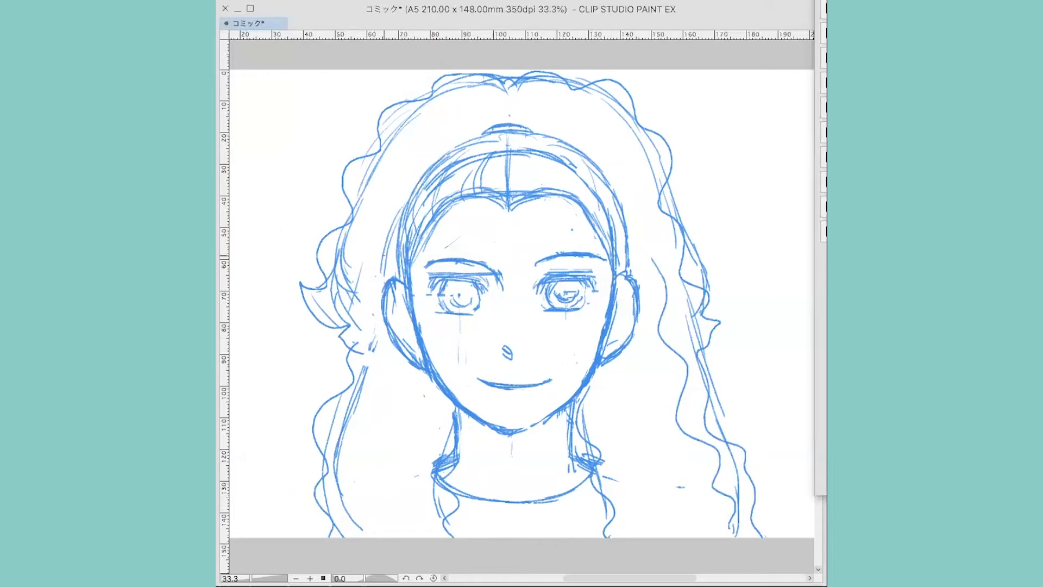
mouse_move(385, 339)
mouse_down()
mouse_move(382, 415)
mouse_move(404, 415)
mouse_move(381, 481)
mouse_up()
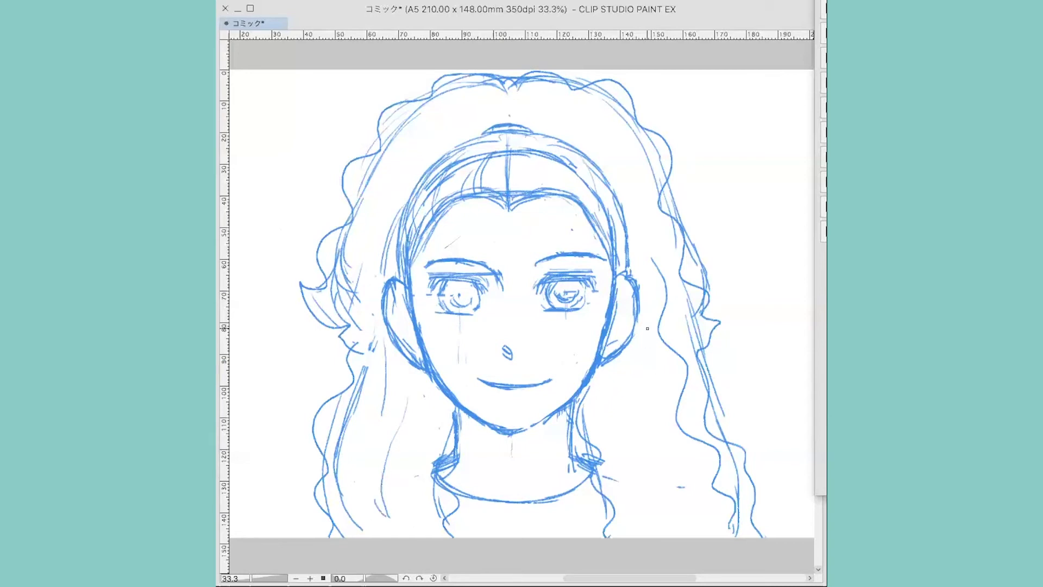
mouse_move(642, 339)
mouse_down()
mouse_move(624, 446)
mouse_move(664, 535)
mouse_up()
- Erase the centre parting and inner skull line, and fill the band between crown and hairline with wavy strands
mouse_move(532, 145)
mouse_down()
mouse_move(503, 153)
mouse_move(526, 156)
mouse_move(510, 186)
mouse_move(543, 163)
mouse_move(575, 181)
mouse_move(484, 152)
mouse_move(459, 163)
mouse_move(571, 176)
mouse_up()
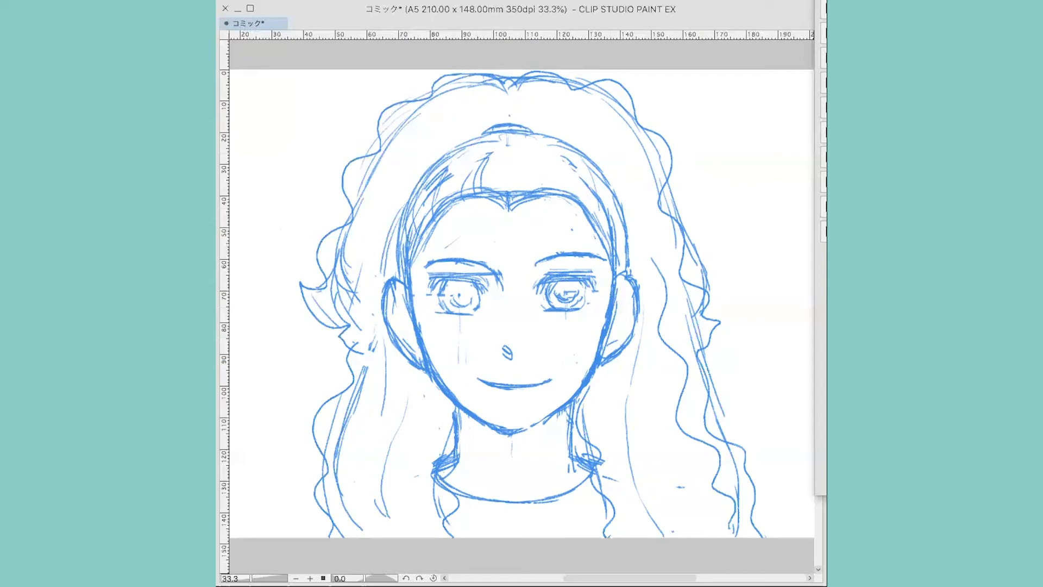
drag(501, 133, 475, 192)
drag(546, 190, 534, 148)
mouse_move(455, 197)
mouse_down()
mouse_move(451, 187)
mouse_move(495, 134)
mouse_up()
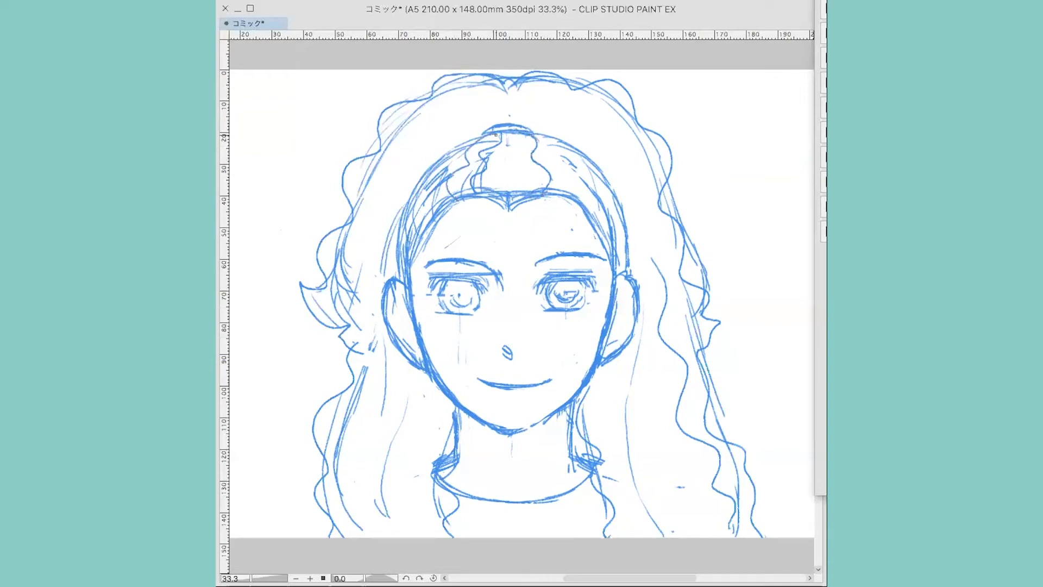
mouse_move(580, 192)
mouse_down()
mouse_move(581, 180)
mouse_move(528, 131)
mouse_up()
drag(506, 166, 509, 193)
drag(515, 155, 525, 187)
mouse_move(457, 194)
mouse_down()
mouse_move(438, 187)
mouse_move(426, 221)
mouse_move(412, 225)
mouse_move(430, 167)
mouse_move(481, 135)
mouse_up()
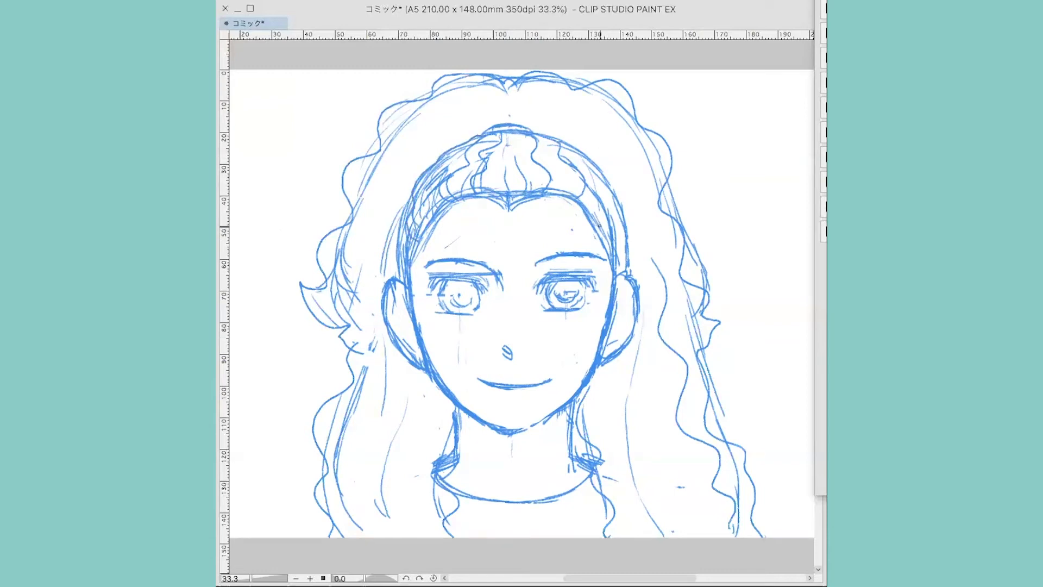
mouse_move(604, 221)
mouse_down()
mouse_move(583, 153)
mouse_move(528, 132)
mouse_move(484, 172)
mouse_up()
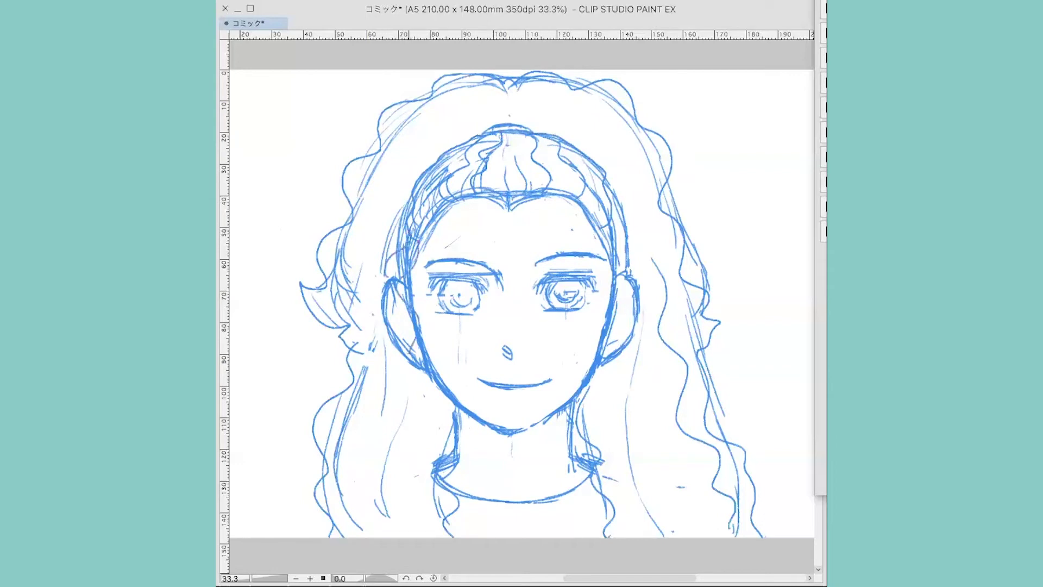
- Draw wavy locks falling from both temples past the ears and erase the ear and face lines they cover
scroll(318, 149, down, 1)
mouse_move(412, 261)
mouse_down()
mouse_move(433, 355)
mouse_move(422, 441)
mouse_up()
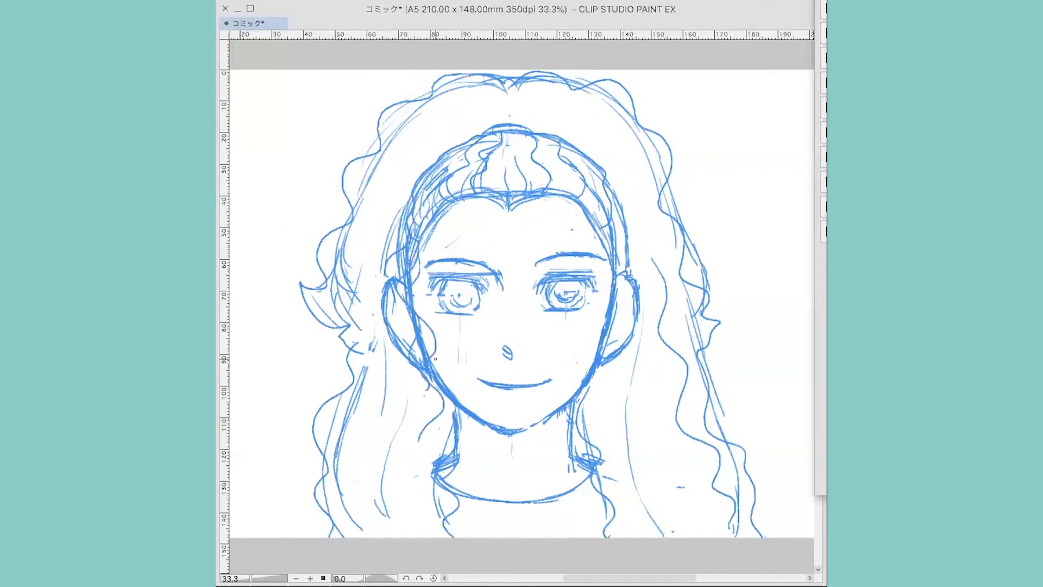
drag(608, 188, 602, 423)
drag(624, 282, 633, 386)
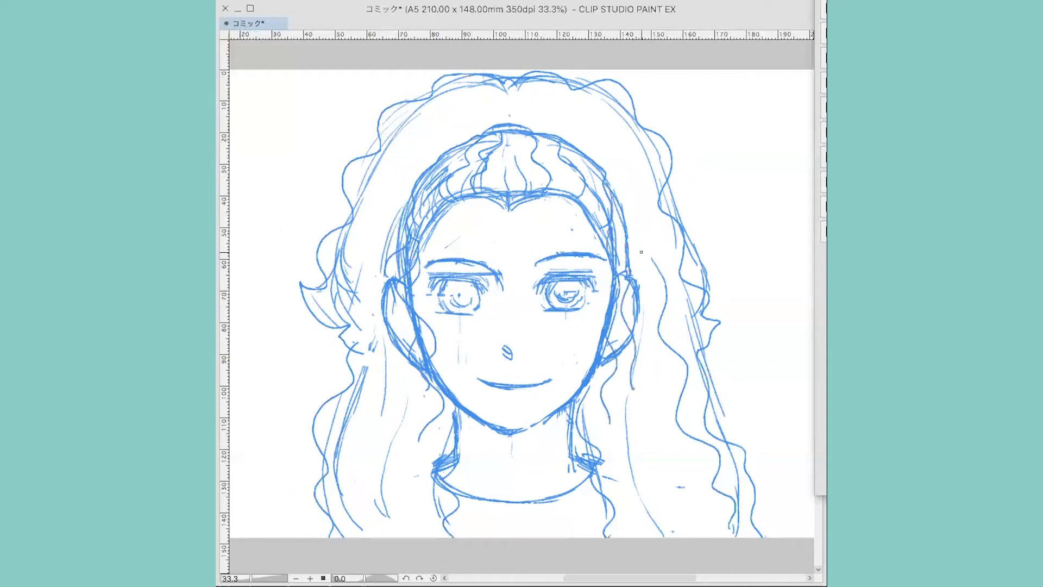
drag(402, 264, 406, 378)
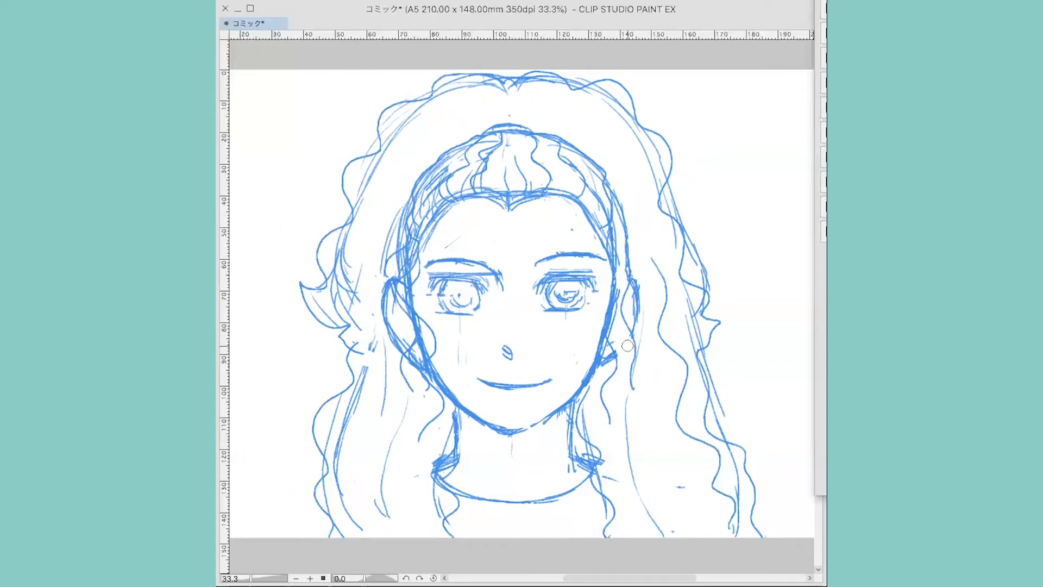
mouse_move(412, 313)
mouse_down()
mouse_move(424, 336)
mouse_move(415, 361)
mouse_up()
drag(405, 307, 419, 310)
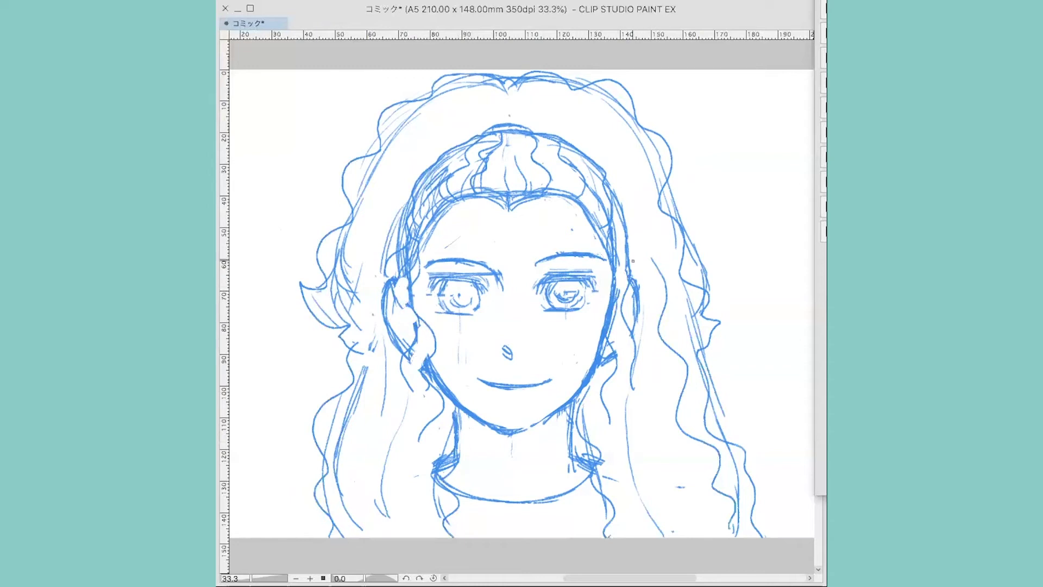
mouse_move(629, 260)
mouse_down()
mouse_move(626, 312)
mouse_move(646, 397)
mouse_up()
mouse_move(405, 283)
mouse_down()
mouse_move(412, 328)
mouse_move(432, 356)
mouse_move(427, 386)
mouse_up()
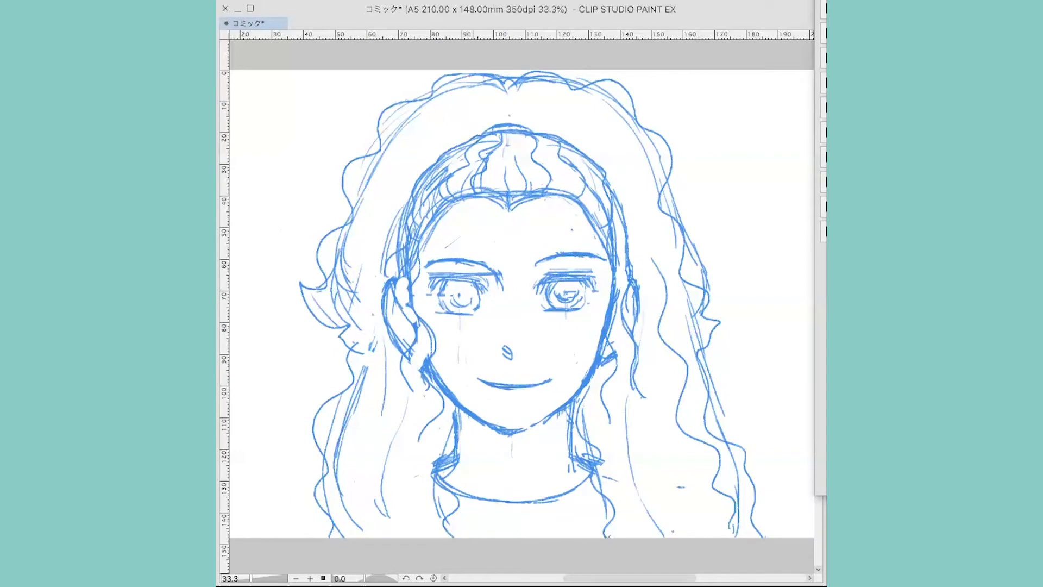
- Add curved strands outside the scalp contour on both sides and a wavy strand over the left of the collar
mouse_move(475, 129)
mouse_down()
mouse_move(443, 134)
mouse_move(410, 161)
mouse_move(359, 326)
mouse_up()
drag(538, 130, 582, 145)
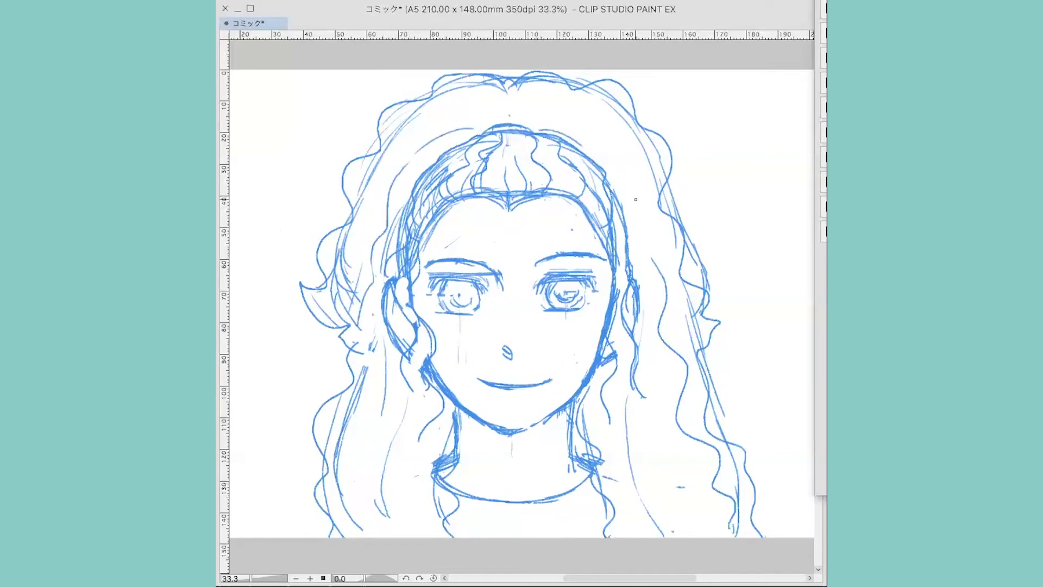
drag(635, 199, 656, 262)
mouse_move(444, 458)
mouse_down()
mouse_move(438, 486)
mouse_move(451, 536)
mouse_up()
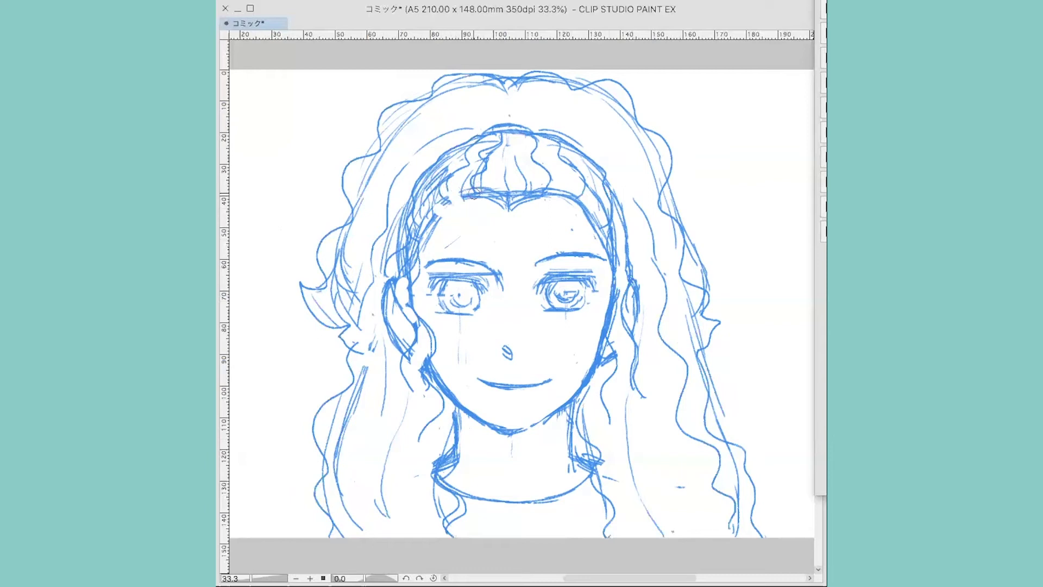
- Erase the hairline between the forehead strands and the smooth volume guides inside the wavy outline
mouse_move(474, 193)
mouse_down()
mouse_move(557, 202)
mouse_move(562, 193)
mouse_move(597, 224)
mouse_up()
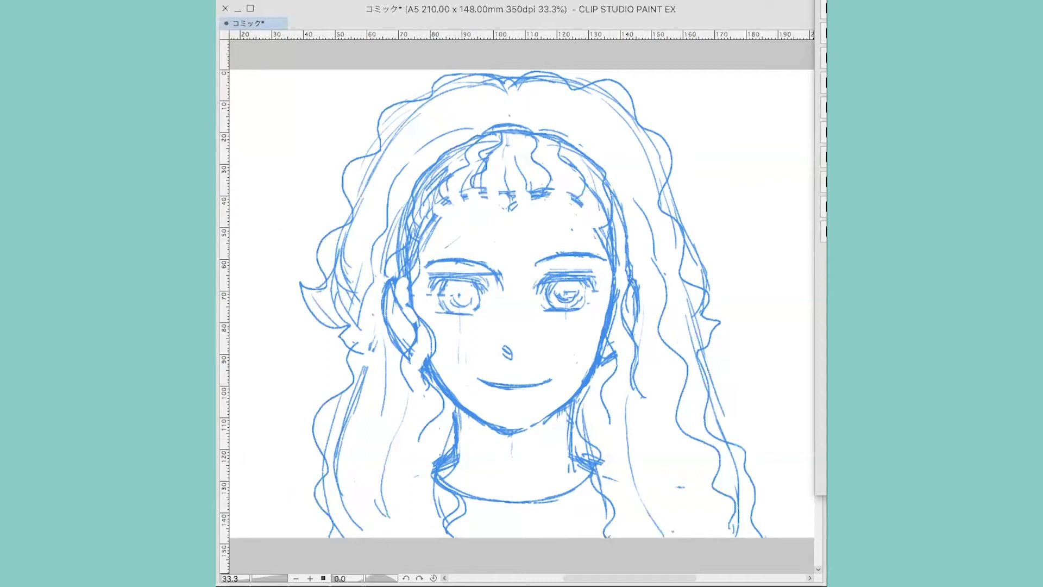
mouse_move(374, 160)
mouse_down()
mouse_move(364, 190)
mouse_move(400, 127)
mouse_move(492, 98)
mouse_up()
mouse_move(378, 224)
mouse_down()
mouse_move(339, 261)
mouse_move(347, 299)
mouse_move(406, 169)
mouse_move(377, 256)
mouse_up()
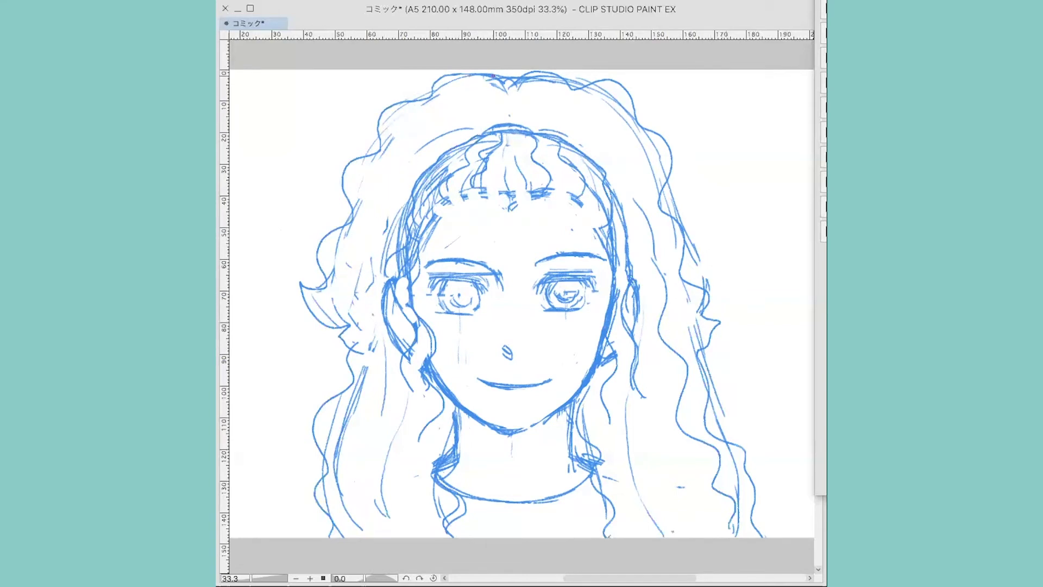
- Draw wavy strands arching from the crown through the upper hair on both sides and down beside the left ear
mouse_move(497, 123)
mouse_down()
mouse_move(452, 109)
mouse_move(520, 97)
mouse_move(517, 117)
mouse_move(538, 97)
mouse_move(573, 111)
mouse_move(620, 166)
mouse_up()
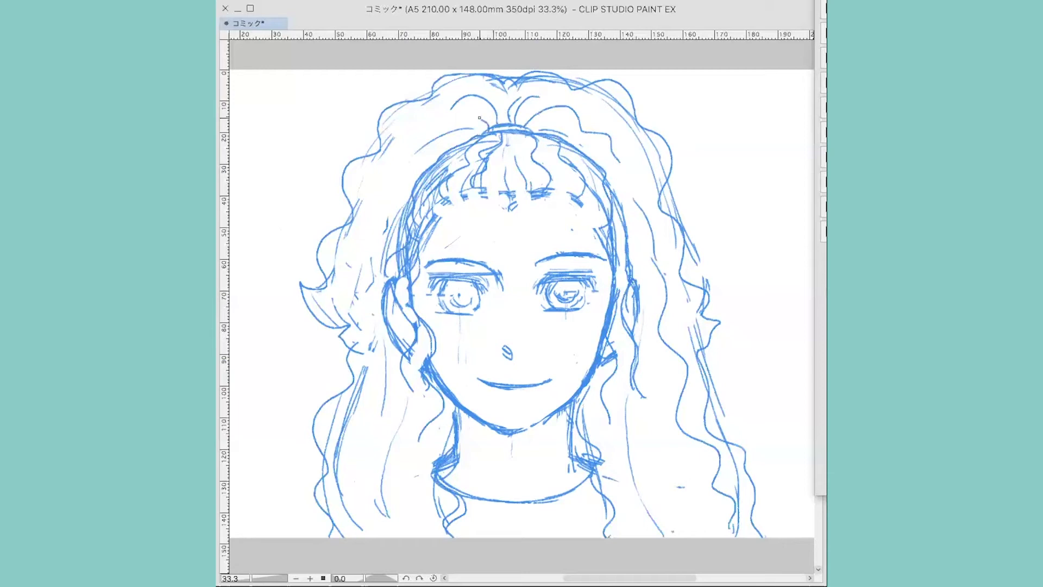
drag(479, 117, 412, 146)
mouse_move(486, 131)
mouse_down()
mouse_move(404, 176)
mouse_move(393, 202)
mouse_up()
mouse_move(525, 122)
mouse_down()
mouse_move(632, 194)
mouse_move(634, 208)
mouse_up()
drag(380, 203, 330, 305)
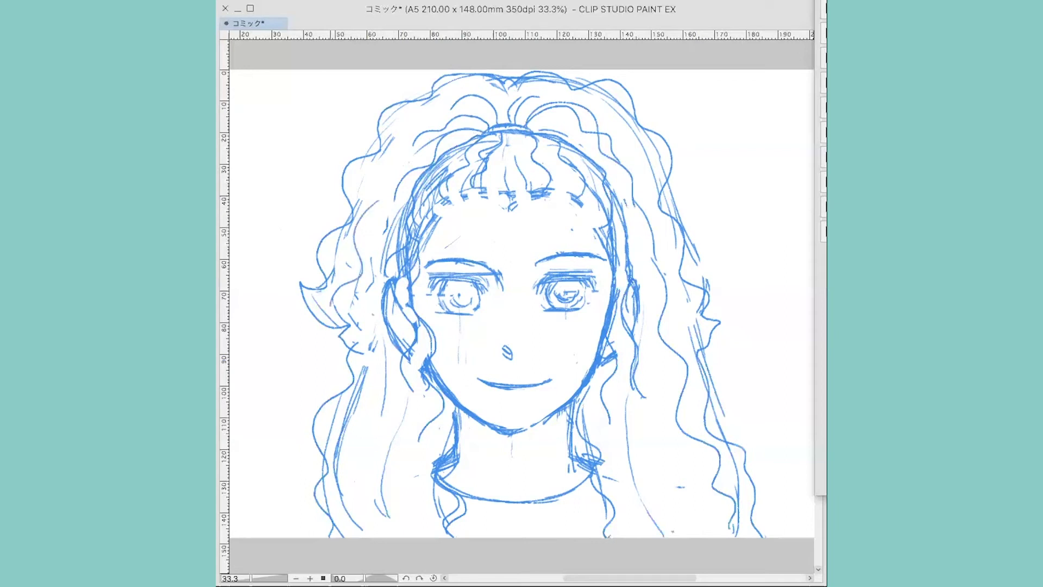
drag(383, 200, 340, 325)
- Add wavy strands to the long hair on both sides of the neck
mouse_move(400, 350)
mouse_down()
mouse_move(381, 382)
mouse_move(386, 463)
mouse_up()
mouse_move(452, 406)
mouse_down()
mouse_move(429, 447)
mouse_move(419, 516)
mouse_up()
drag(438, 446, 431, 530)
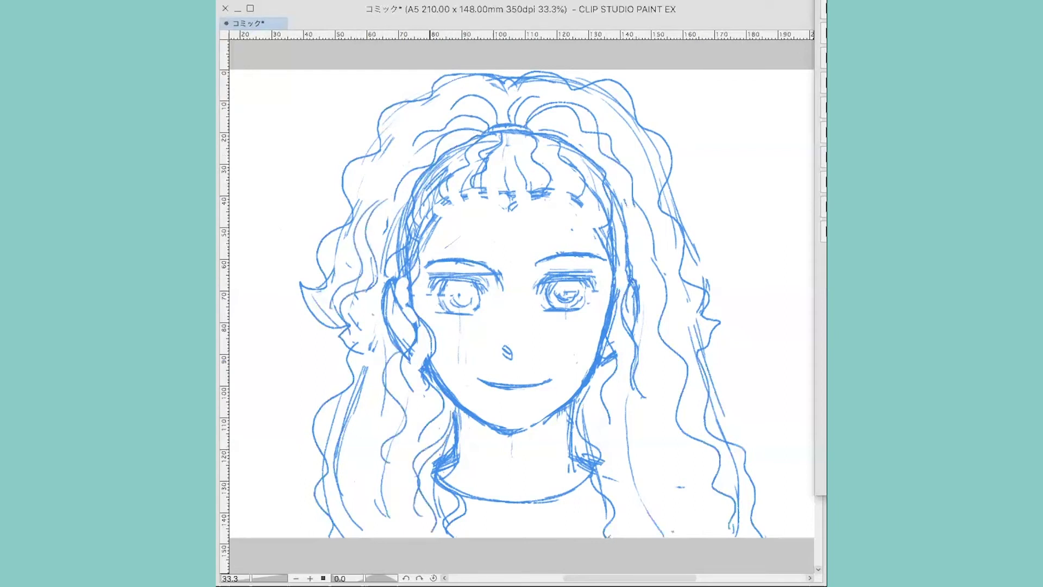
drag(596, 372, 625, 463)
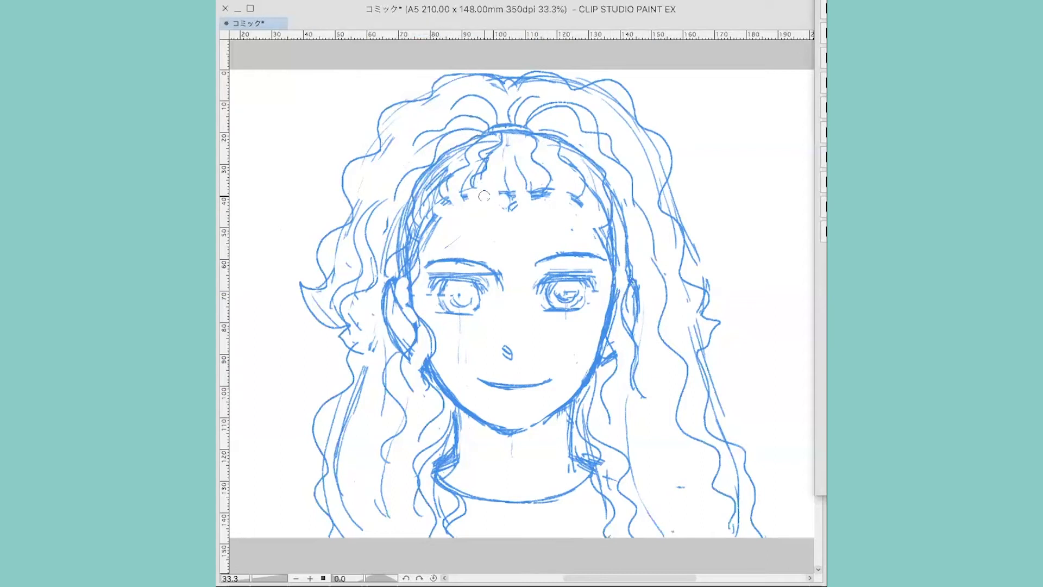
- Erase the strands above the forehead and replace them with short wavy wisps from the crown and longer curls toward the brows
mouse_move(487, 181)
mouse_down()
mouse_move(480, 200)
mouse_move(533, 188)
mouse_move(580, 205)
mouse_up()
mouse_move(434, 218)
mouse_down()
mouse_move(465, 167)
mouse_move(502, 180)
mouse_move(492, 172)
mouse_move(542, 143)
mouse_up()
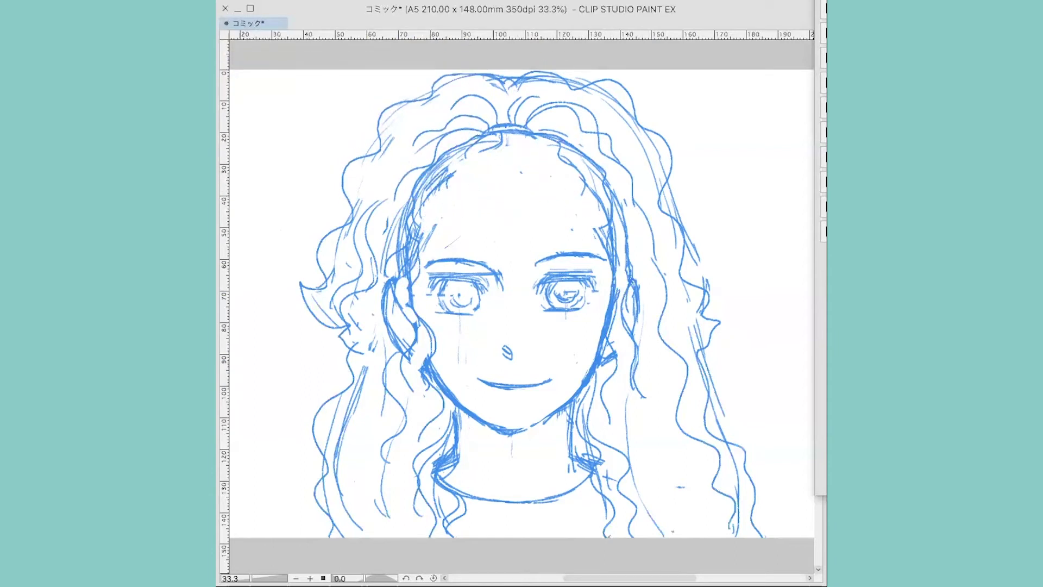
drag(468, 152, 456, 197)
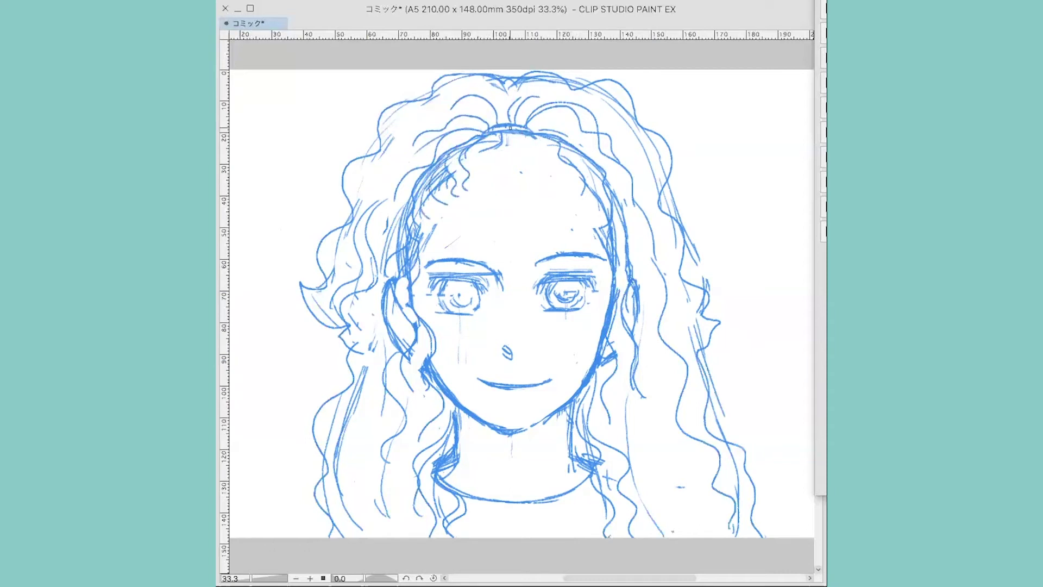
mouse_move(505, 133)
mouse_down()
mouse_move(510, 175)
mouse_move(519, 174)
mouse_up()
mouse_move(545, 138)
mouse_down()
mouse_move(554, 176)
mouse_move(592, 167)
mouse_move(609, 230)
mouse_up()
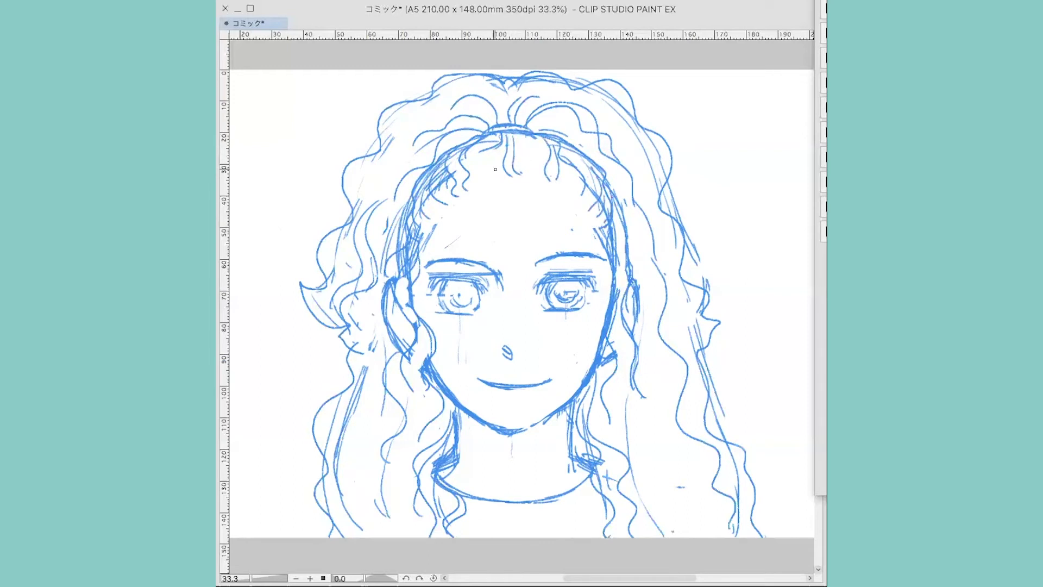
mouse_move(464, 197)
mouse_down()
mouse_move(460, 218)
mouse_move(477, 222)
mouse_up()
mouse_move(546, 182)
mouse_down()
mouse_move(562, 216)
mouse_move(550, 252)
mouse_up()
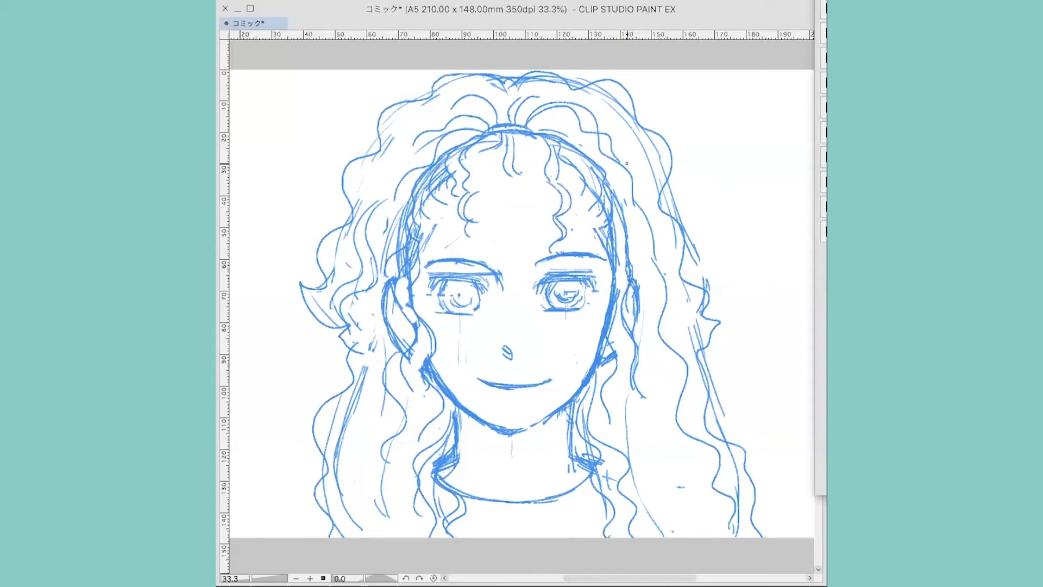
drag(494, 139, 507, 177)
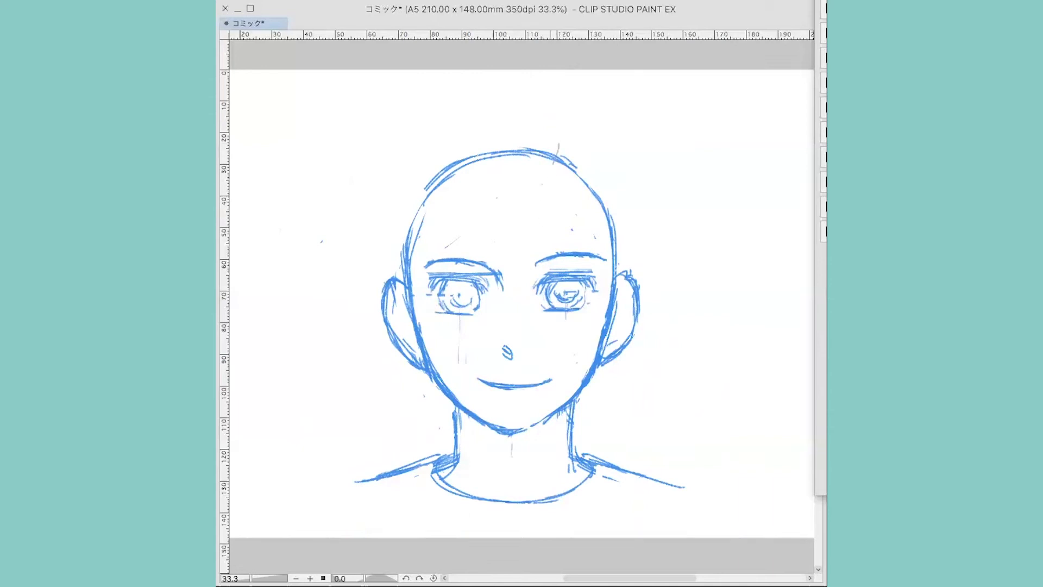
- Draw a slanted side parting at the crown and the hair's outer contour from it down to both ears
drag(554, 163, 538, 223)
drag(559, 145, 532, 235)
drag(551, 170, 532, 241)
mouse_move(553, 140)
mouse_down()
mouse_move(510, 129)
mouse_move(426, 165)
mouse_move(395, 231)
mouse_move(392, 270)
mouse_up()
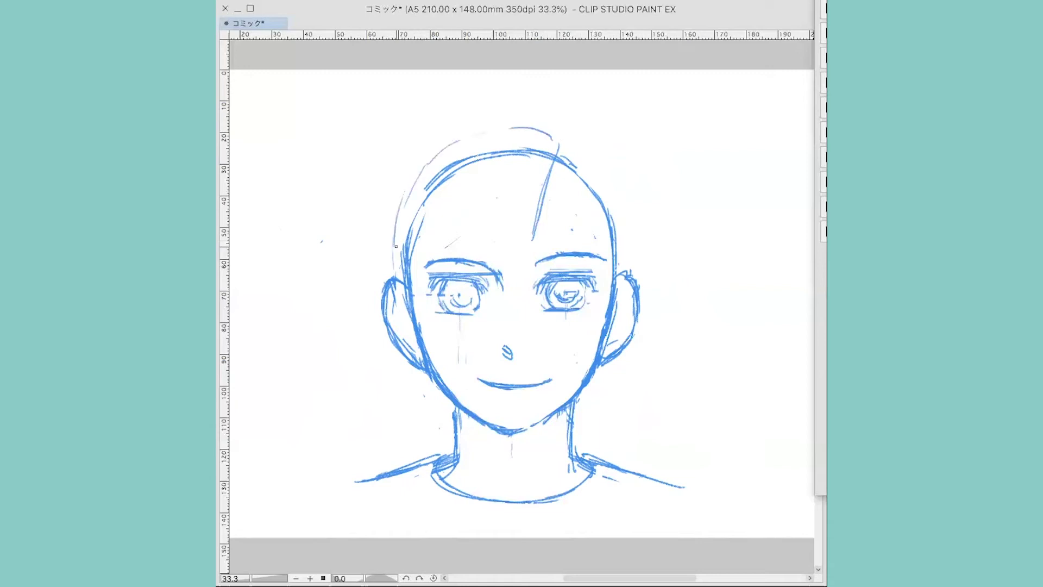
mouse_move(546, 134)
mouse_down()
mouse_move(612, 167)
mouse_move(629, 258)
mouse_up()
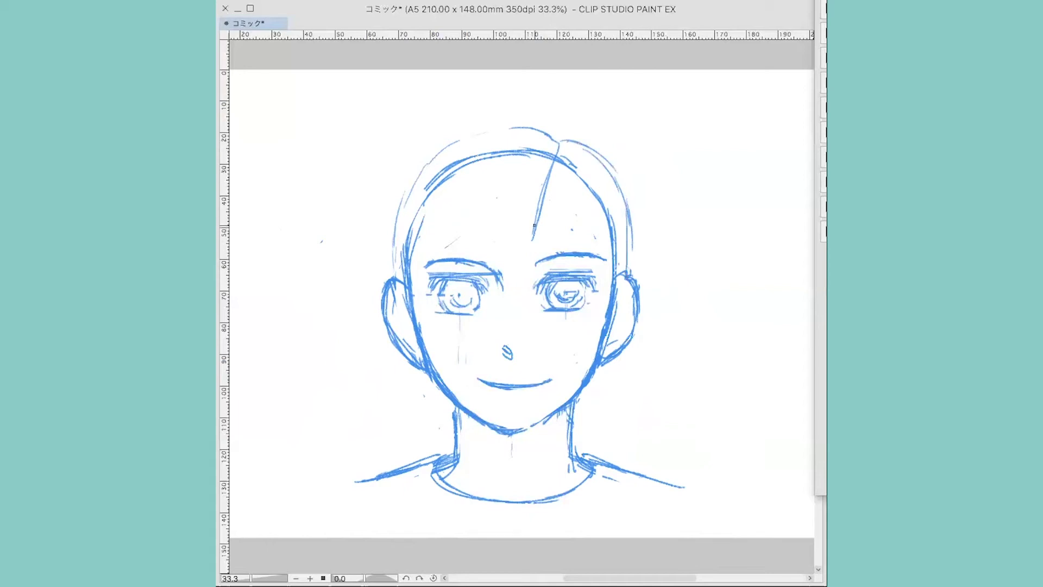
- Draw the hairline from the parting's base, sweeping diagonally over the left eye past the jaw and curving to the right ear
mouse_move(537, 219)
mouse_down()
mouse_move(510, 243)
mouse_move(464, 328)
mouse_up()
drag(538, 214, 448, 350)
drag(478, 293, 444, 386)
drag(469, 311, 442, 416)
drag(459, 329, 442, 382)
drag(449, 392, 440, 427)
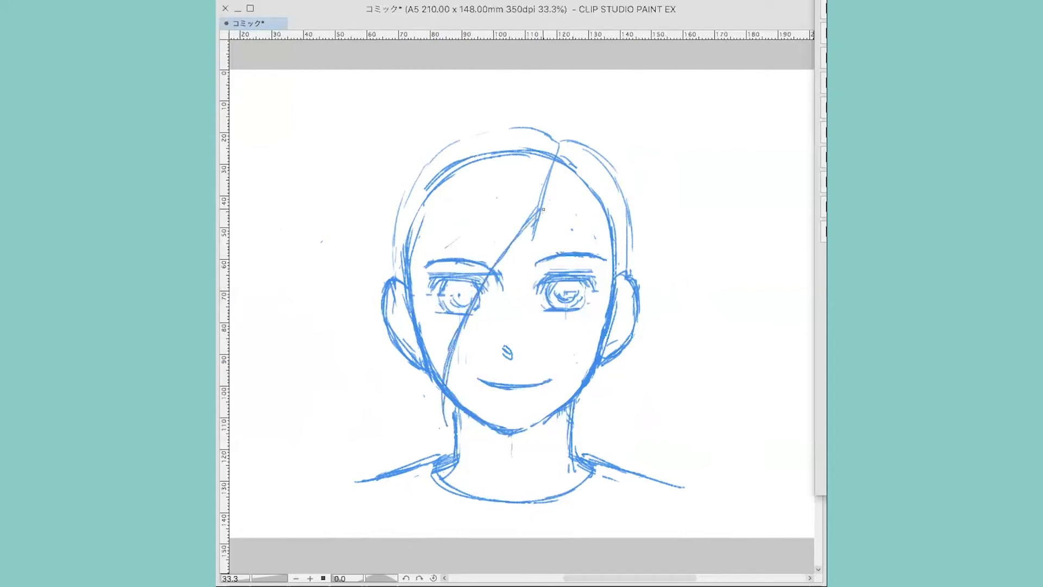
mouse_move(543, 210)
mouse_down()
mouse_move(575, 226)
mouse_move(618, 276)
mouse_up()
drag(586, 237, 615, 273)
- Add a fuller volume contour outside the scalp line, from the parting over the crown and down past the left ear
mouse_move(556, 133)
mouse_down()
mouse_move(511, 117)
mouse_move(469, 126)
mouse_up()
mouse_move(459, 134)
mouse_down()
mouse_move(439, 142)
mouse_move(388, 243)
mouse_up()
drag(405, 190, 380, 293)
drag(390, 223, 377, 358)
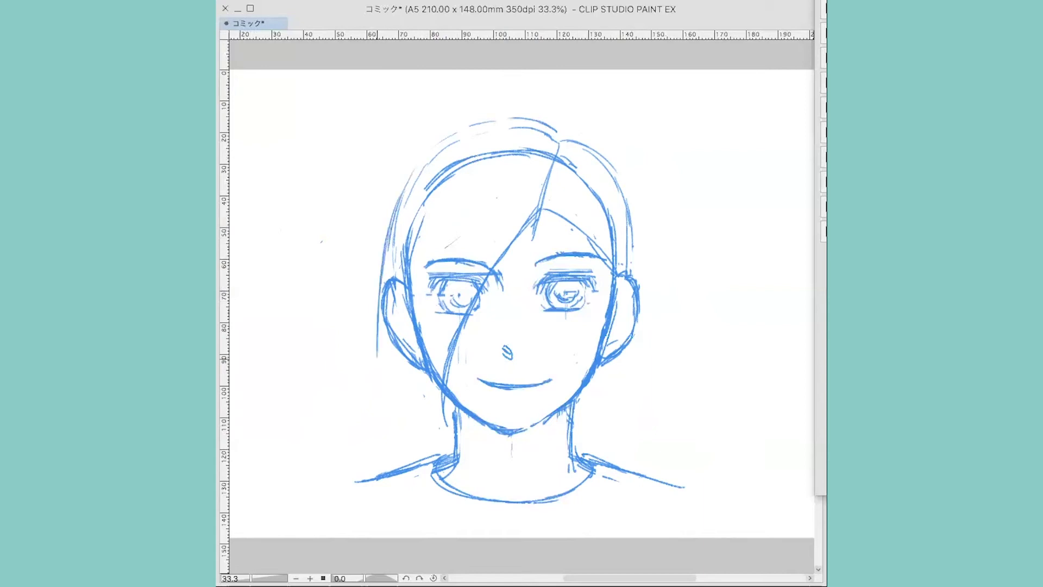
- Draw long straight side strands from the left ear down to the shoulder
mouse_move(382, 279)
mouse_down()
mouse_move(367, 390)
mouse_move(368, 373)
mouse_move(363, 457)
mouse_up()
drag(384, 322, 371, 446)
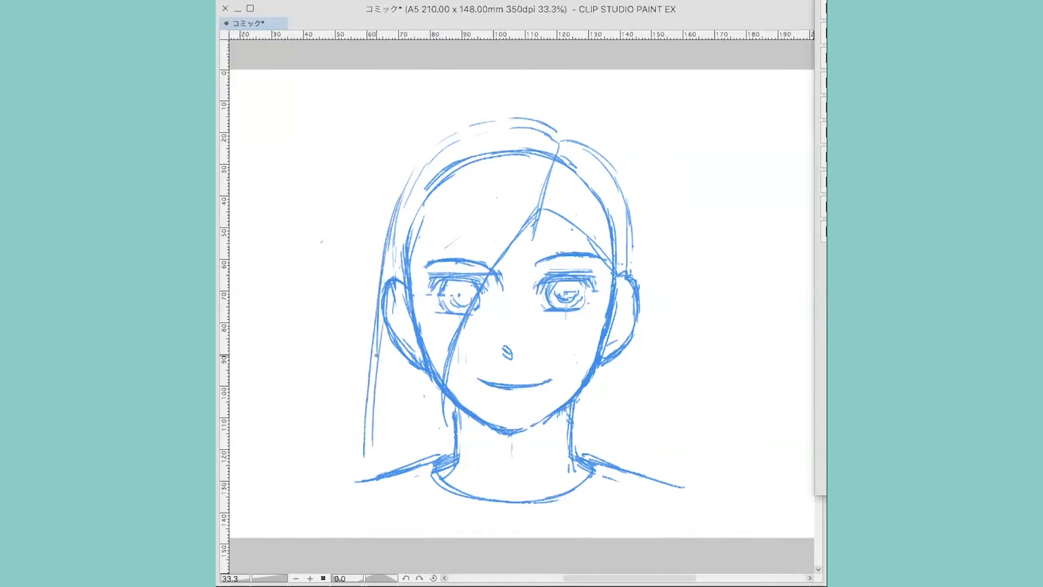
drag(381, 343, 374, 416)
drag(385, 474, 375, 395)
drag(382, 353, 376, 461)
mouse_move(381, 382)
mouse_down()
mouse_move(376, 462)
mouse_move(378, 451)
mouse_up()
- Outline the long front lock covering the left eye and ear side, tapering to a pointed tip below the collar
mouse_move(423, 205)
mouse_down()
mouse_move(400, 404)
mouse_move(424, 452)
mouse_up()
drag(399, 404, 433, 474)
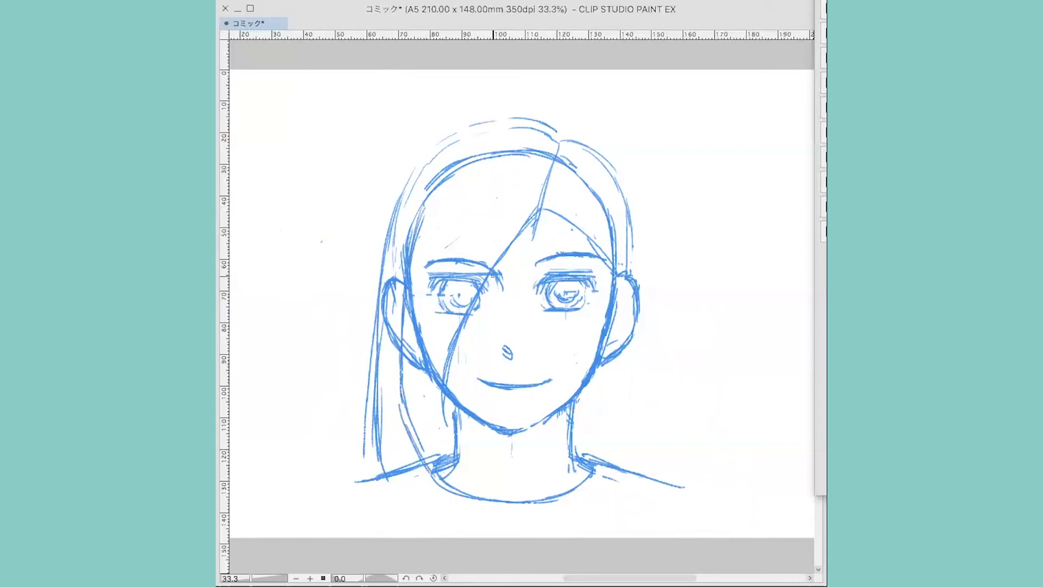
drag(494, 274, 459, 403)
drag(464, 320, 453, 436)
mouse_move(494, 274)
mouse_down()
mouse_move(460, 391)
mouse_move(461, 517)
mouse_up()
mouse_move(392, 396)
mouse_down()
mouse_move(430, 485)
mouse_move(463, 523)
mouse_up()
drag(423, 469, 463, 518)
drag(456, 467, 465, 519)
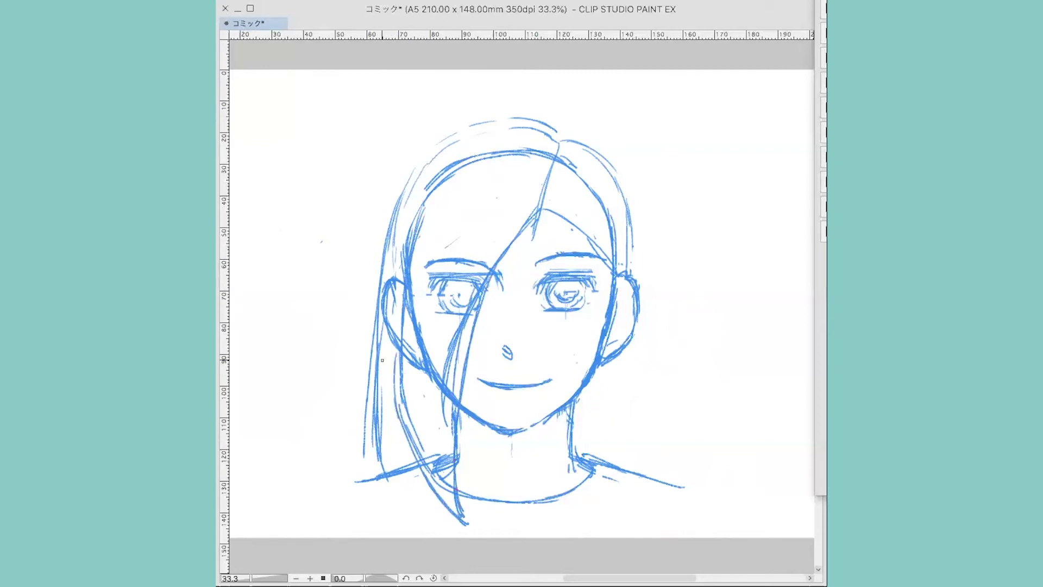
- Try loose shoulder-length hair behind both ears, with strands falling to each shoulder
drag(387, 334, 384, 462)
drag(577, 146, 590, 154)
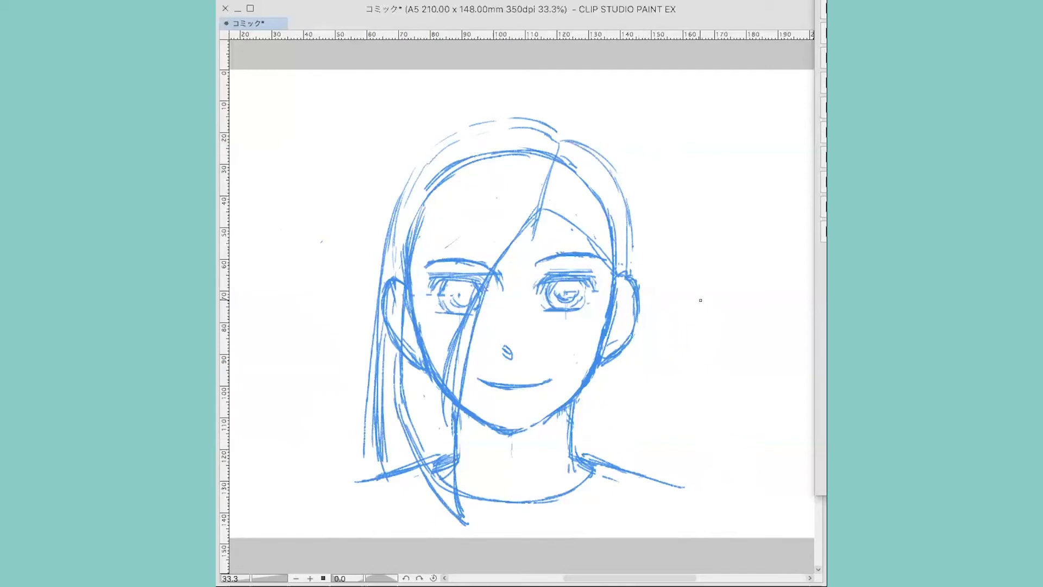
mouse_move(629, 342)
mouse_down()
mouse_move(632, 387)
mouse_move(671, 474)
mouse_up()
drag(631, 367, 684, 482)
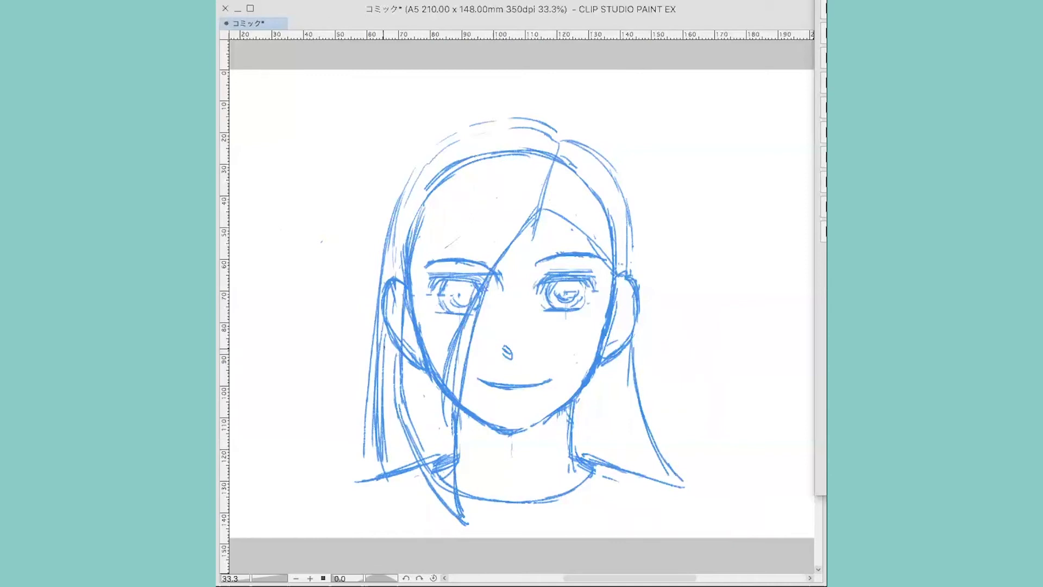
mouse_move(384, 328)
mouse_down()
mouse_move(368, 485)
mouse_move(363, 456)
mouse_up()
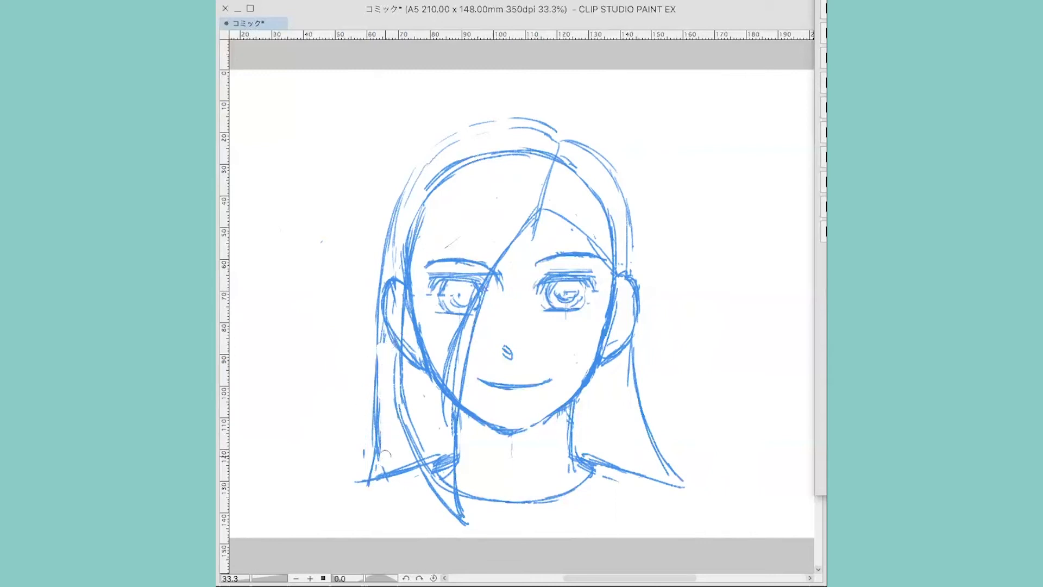
- Erase the face lines beneath the long front lock and the loose side hair falling to both shoulders
drag(413, 321, 442, 394)
mouse_move(486, 243)
mouse_down()
mouse_move(473, 321)
mouse_move(466, 303)
mouse_move(437, 288)
mouse_up()
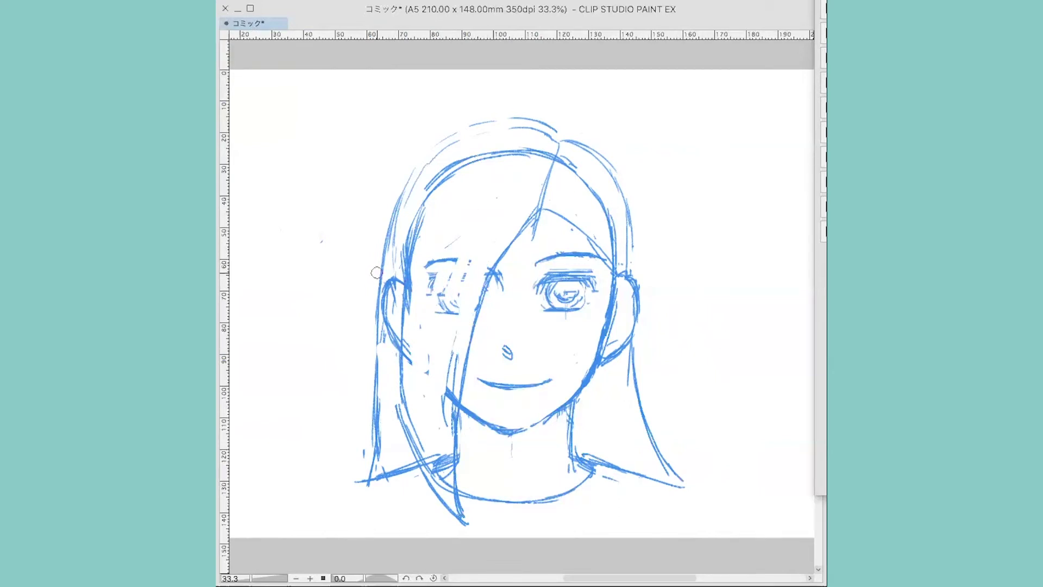
mouse_move(380, 281)
mouse_down()
mouse_move(379, 272)
mouse_move(373, 465)
mouse_move(380, 436)
mouse_up()
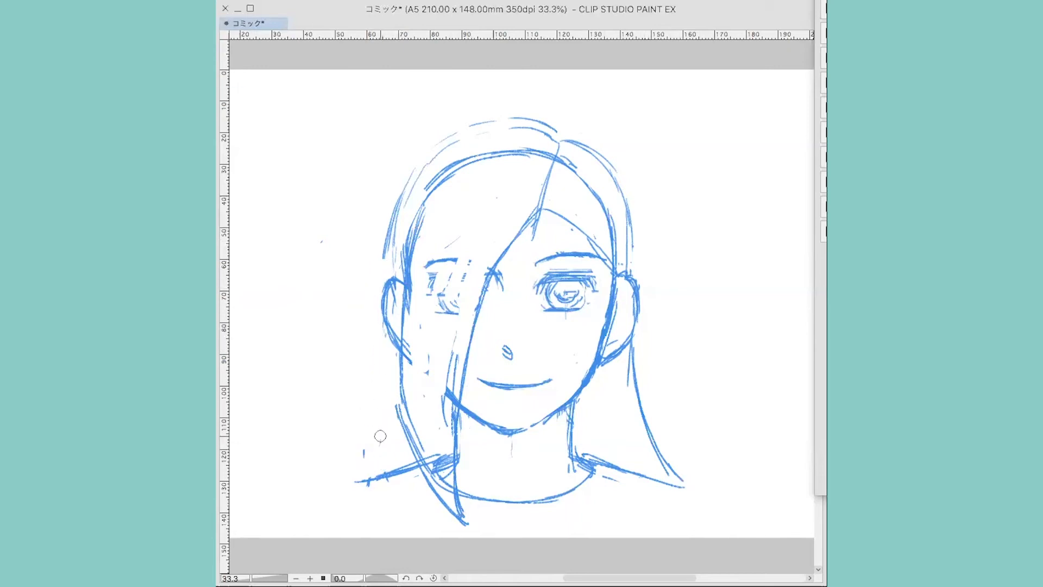
mouse_move(648, 343)
mouse_down()
mouse_move(633, 359)
mouse_move(658, 446)
mouse_move(673, 463)
mouse_move(681, 443)
mouse_up()
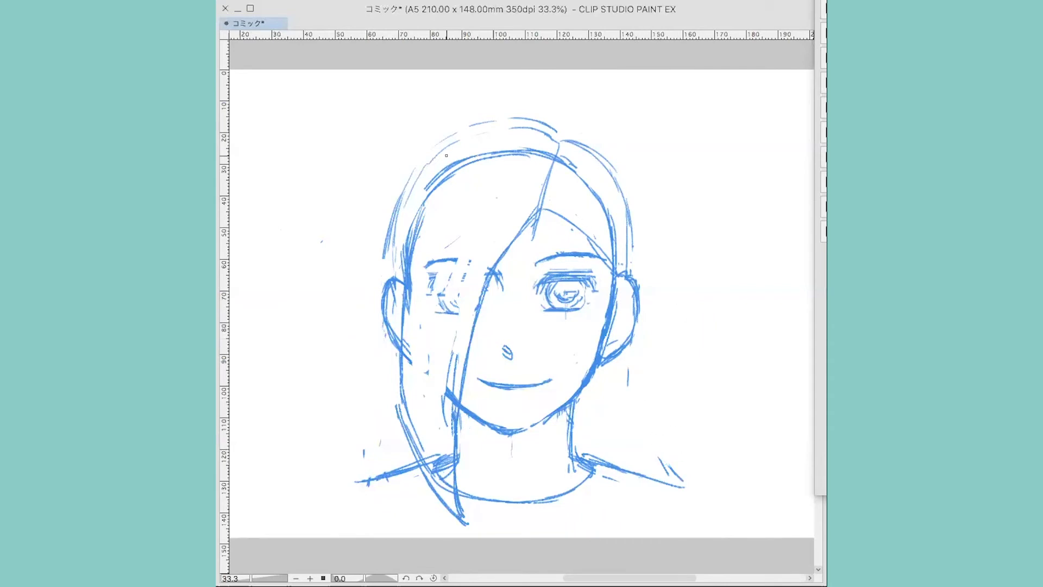
- Reinforce the crown contour down to the left ear and draw strands pulled back from the parting toward the right ear
mouse_move(558, 133)
mouse_down()
mouse_move(522, 125)
mouse_move(459, 138)
mouse_move(414, 173)
mouse_move(393, 231)
mouse_move(392, 274)
mouse_up()
drag(390, 222, 384, 274)
drag(568, 158, 618, 228)
drag(591, 194, 619, 277)
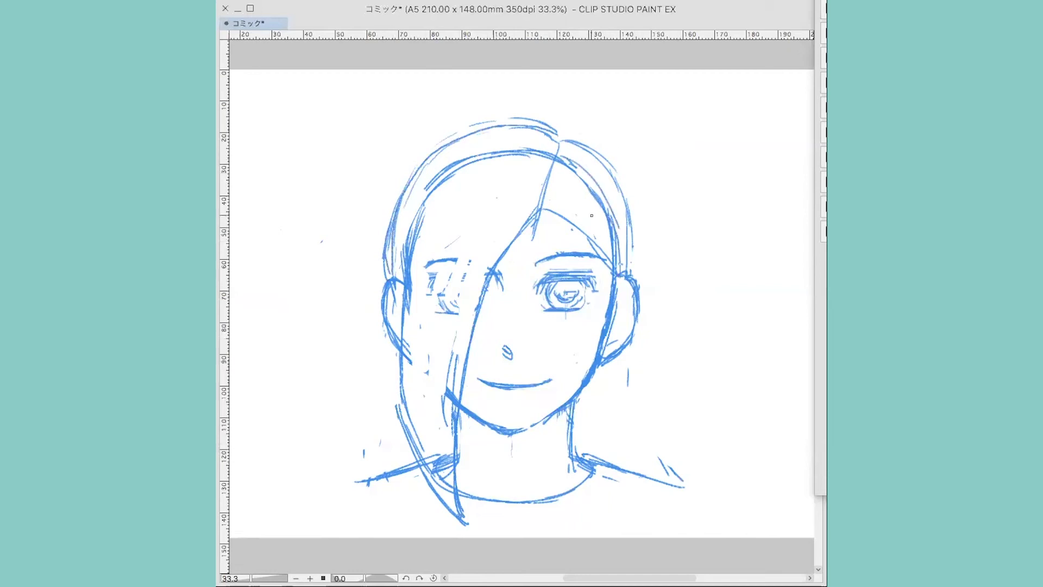
drag(591, 214, 612, 262)
drag(623, 223, 623, 271)
- Draw a low ponytail with inner strands, curving from behind the right ear to the shoulder
drag(601, 365, 657, 465)
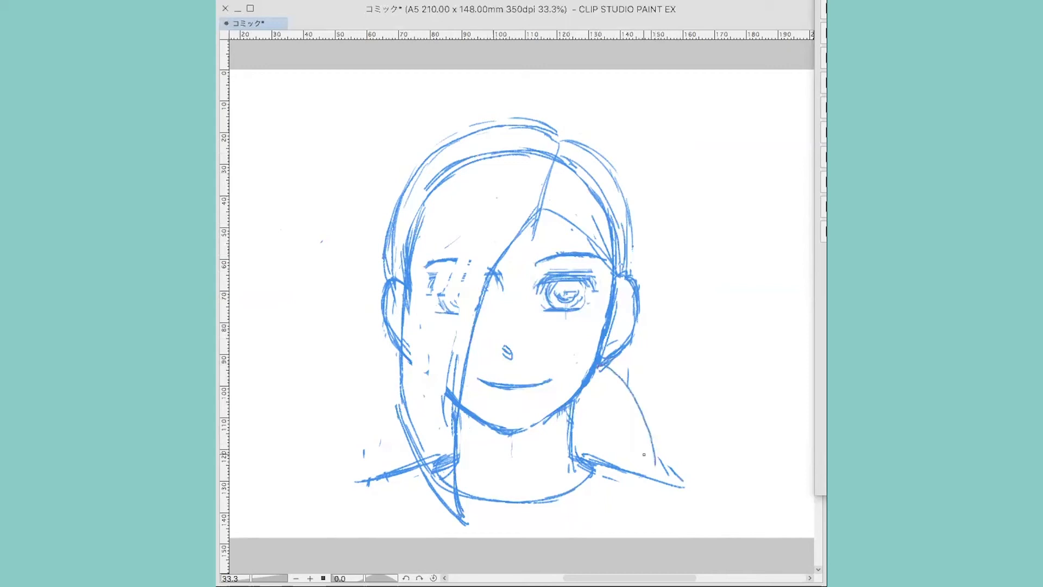
mouse_move(598, 368)
mouse_down()
mouse_move(638, 470)
mouse_move(609, 407)
mouse_move(618, 462)
mouse_up()
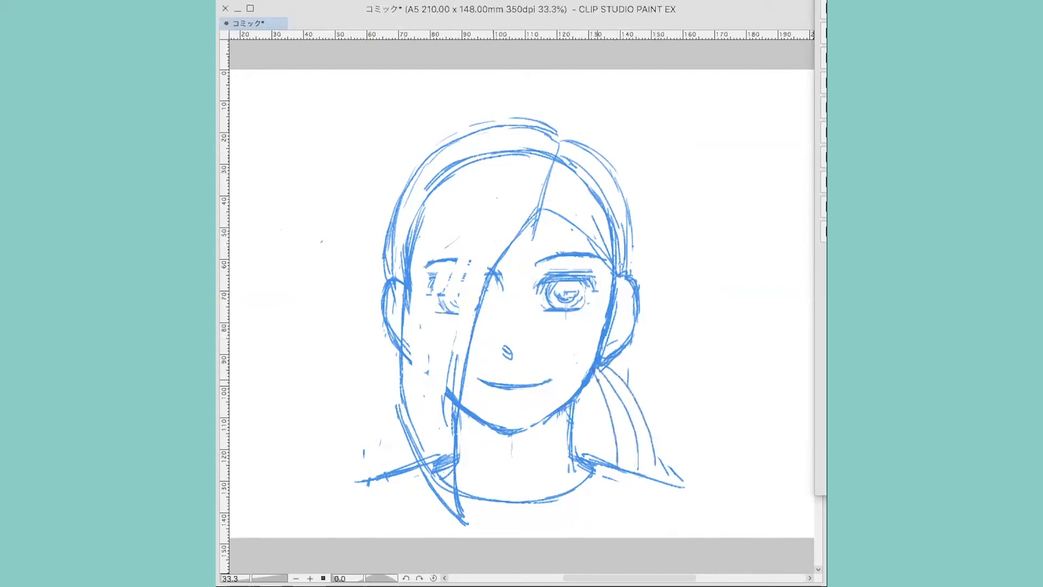
drag(603, 396, 612, 424)
mouse_move(608, 359)
mouse_down()
mouse_move(655, 438)
mouse_move(660, 481)
mouse_up()
drag(592, 380, 612, 464)
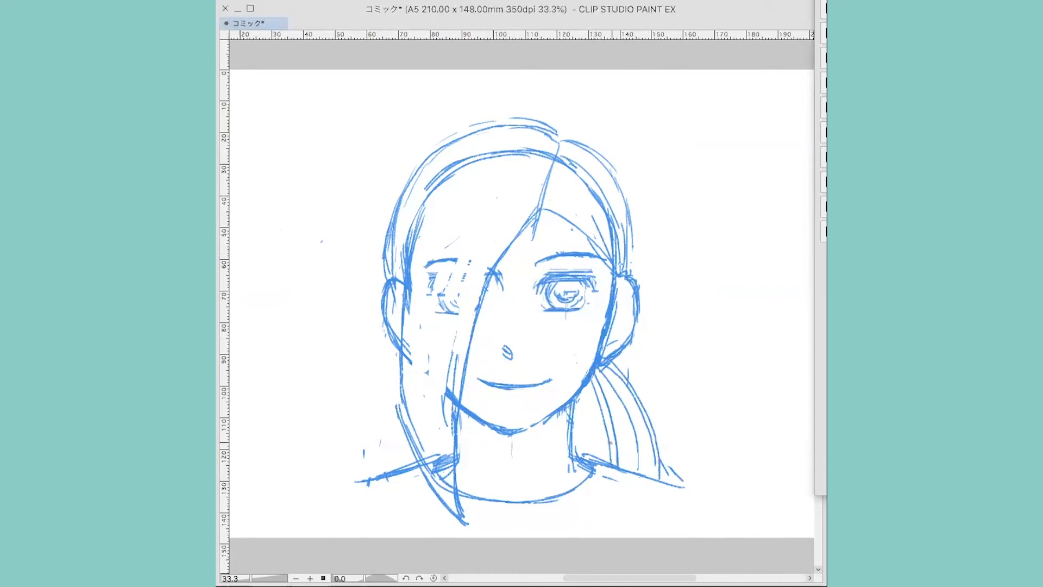
- Add flowing guide strands to the long front lock and to the swept-back hair right of the parting
drag(434, 190, 402, 330)
drag(416, 227, 399, 339)
mouse_move(523, 192)
mouse_down()
mouse_move(451, 322)
mouse_move(449, 390)
mouse_up()
mouse_move(550, 180)
mouse_down()
mouse_move(595, 218)
mouse_move(617, 271)
mouse_up()
drag(584, 174, 623, 268)
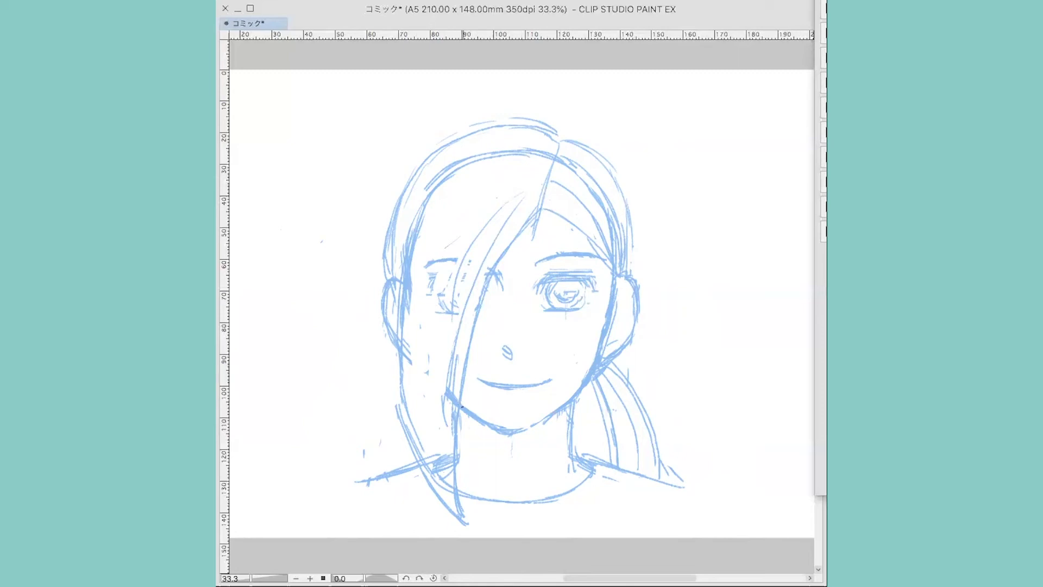
- Ink the jawline and right ear in black over the lightened blue sketch
mouse_move(459, 404)
mouse_down()
mouse_move(519, 429)
mouse_move(581, 389)
mouse_up()
mouse_move(613, 300)
mouse_down()
mouse_move(587, 376)
mouse_move(559, 407)
mouse_up()
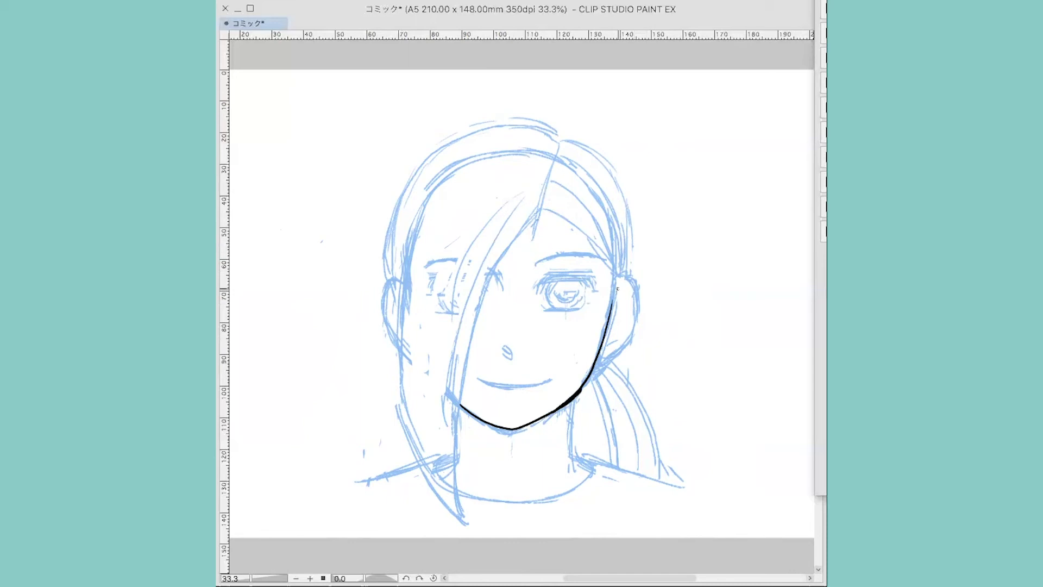
mouse_move(616, 291)
mouse_down()
mouse_move(629, 282)
mouse_move(631, 330)
mouse_move(597, 360)
mouse_up()
- Ink both edges of the long front lock down to its tip and the hairline sweeping to the right ear
mouse_move(537, 211)
mouse_down()
mouse_move(490, 279)
mouse_move(458, 393)
mouse_move(461, 501)
mouse_move(477, 525)
mouse_up()
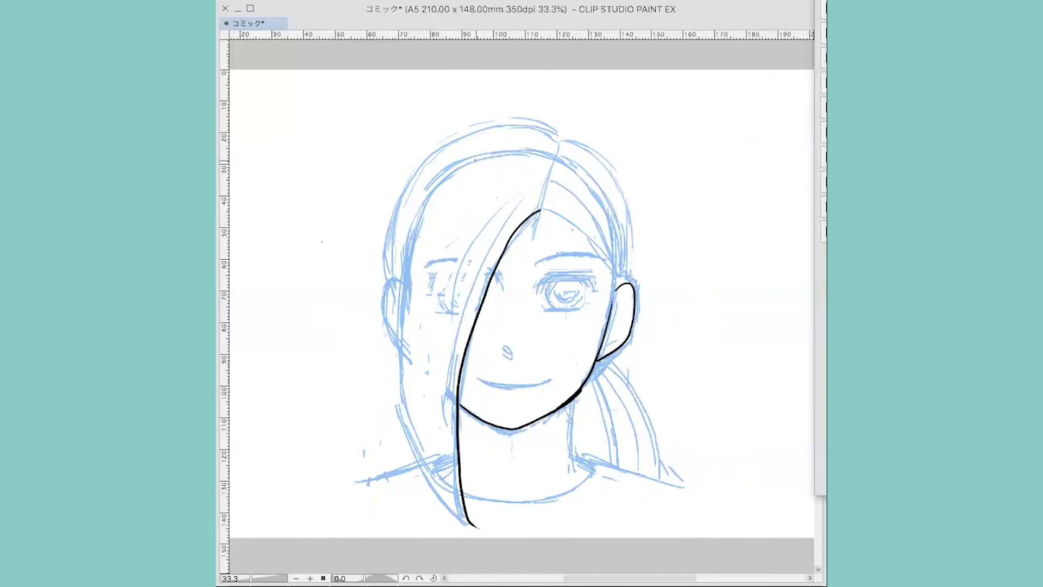
mouse_move(477, 160)
mouse_down()
mouse_move(439, 191)
mouse_move(415, 247)
mouse_move(400, 359)
mouse_move(422, 453)
mouse_move(471, 525)
mouse_up()
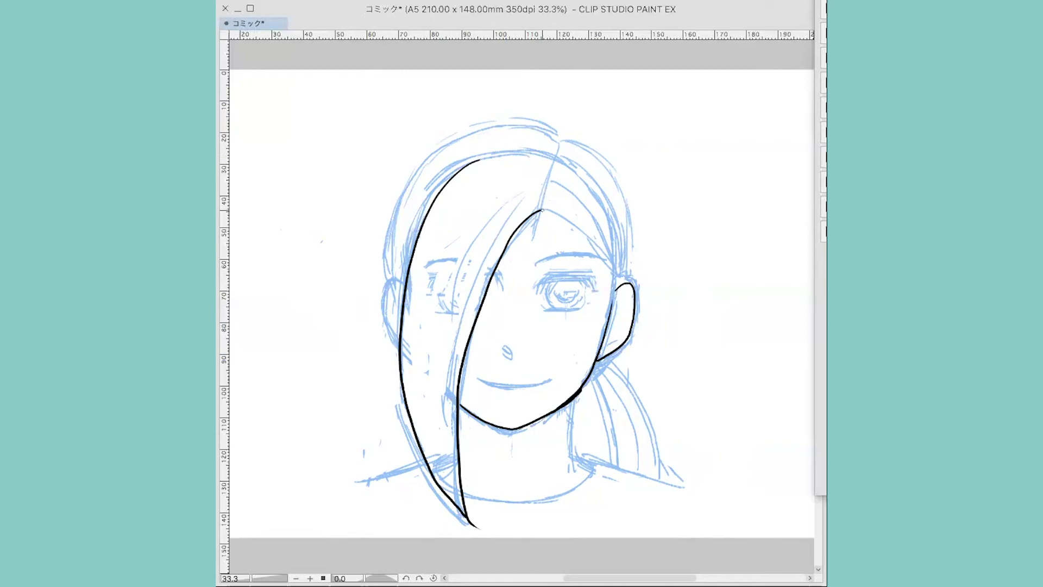
mouse_move(540, 210)
mouse_down()
mouse_move(588, 234)
mouse_move(621, 278)
mouse_up()
mouse_move(581, 235)
mouse_down()
mouse_move(623, 282)
mouse_move(609, 294)
mouse_up()
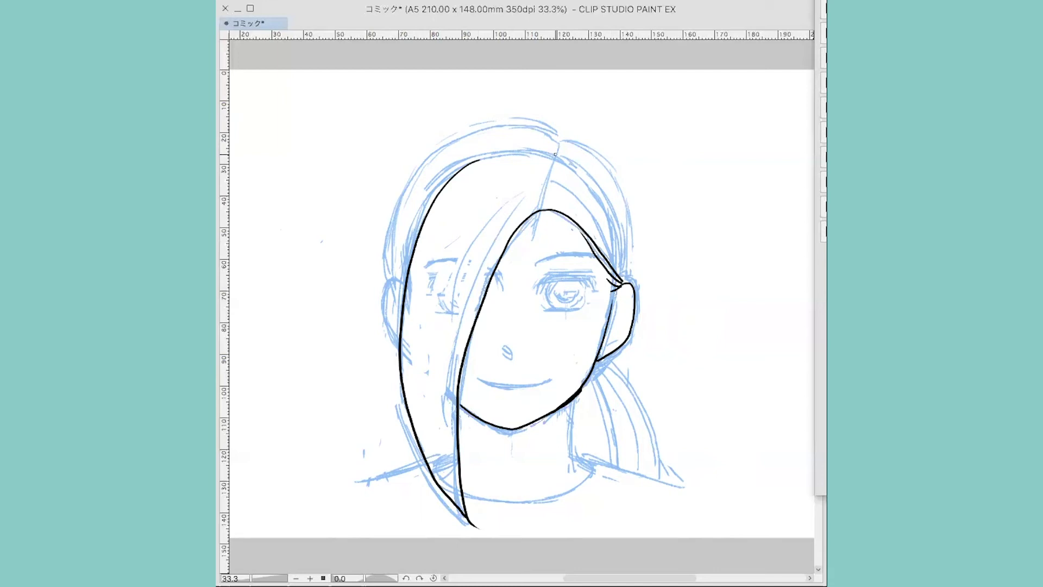
- Ink the parting, the strand right of it, and the hair's outer contour on both sides down to the ears
mouse_move(563, 144)
mouse_down()
mouse_move(543, 200)
mouse_move(574, 188)
mouse_move(617, 251)
mouse_up()
mouse_move(562, 142)
mouse_down()
mouse_move(595, 152)
mouse_move(615, 175)
mouse_move(630, 230)
mouse_move(623, 283)
mouse_up()
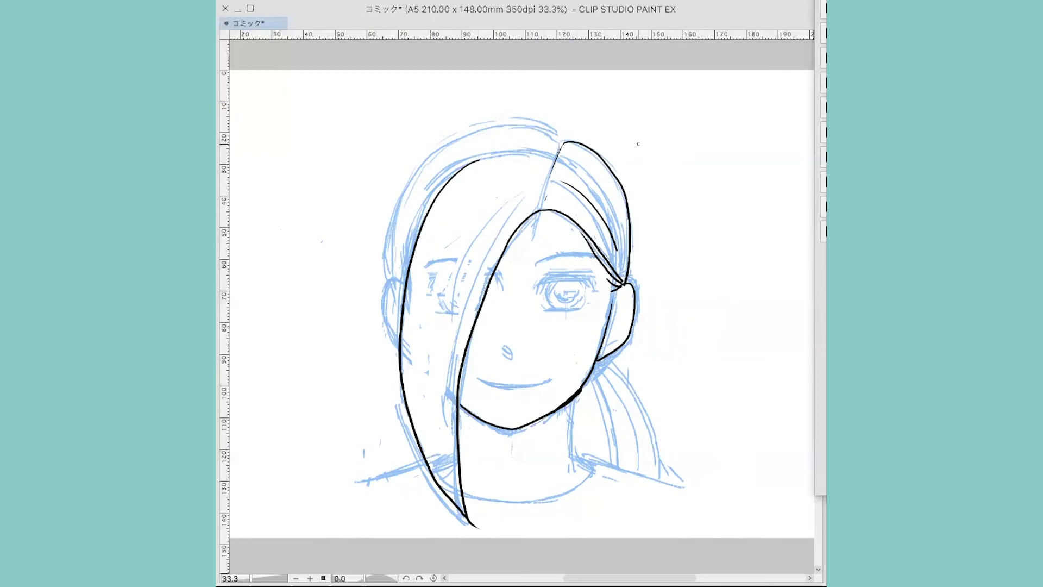
mouse_move(561, 137)
mouse_down()
mouse_move(482, 128)
mouse_move(437, 147)
mouse_move(393, 211)
mouse_move(389, 279)
mouse_up()
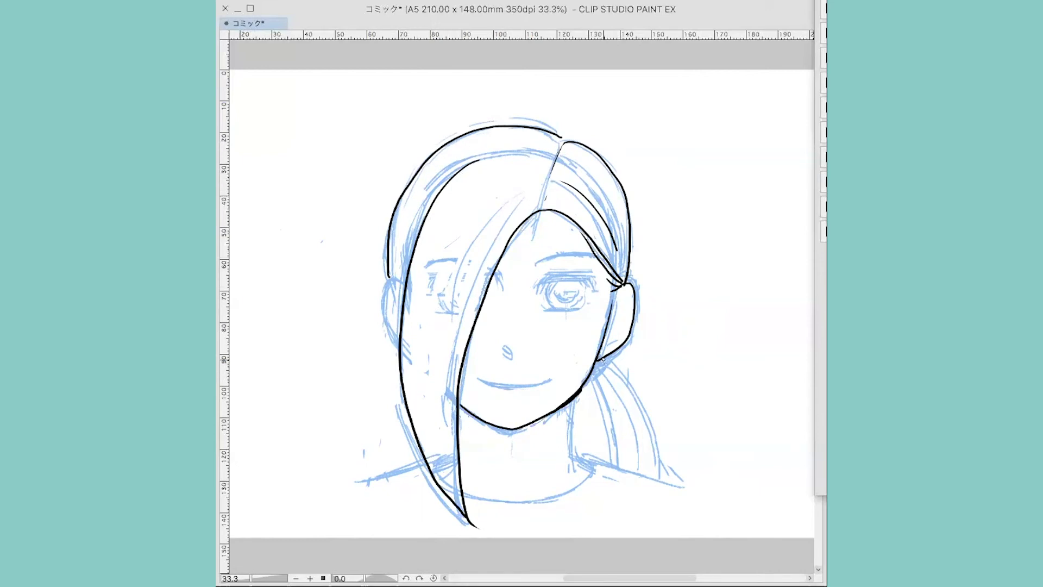
- Ink the hair tie below the right ear and the outline of the left ear
mouse_move(602, 358)
mouse_down()
mouse_move(592, 377)
mouse_move(611, 365)
mouse_move(590, 377)
mouse_up()
mouse_move(388, 277)
mouse_down()
mouse_move(403, 283)
mouse_move(382, 308)
mouse_move(398, 345)
mouse_up()
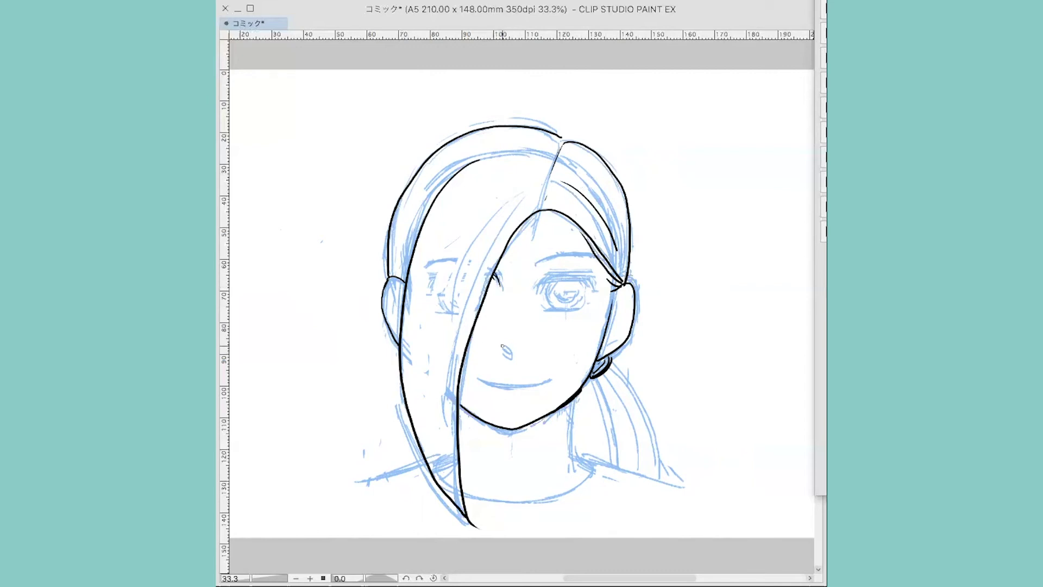
- Ink the nose, visible eye, eyebrow, mouth and right side of the neck
drag(503, 348, 510, 356)
mouse_move(542, 279)
mouse_down()
mouse_move(538, 293)
mouse_move(585, 275)
mouse_up()
mouse_move(541, 285)
mouse_down()
mouse_move(595, 278)
mouse_move(599, 288)
mouse_move(576, 309)
mouse_move(561, 296)
mouse_move(576, 293)
mouse_move(536, 286)
mouse_move(603, 279)
mouse_up()
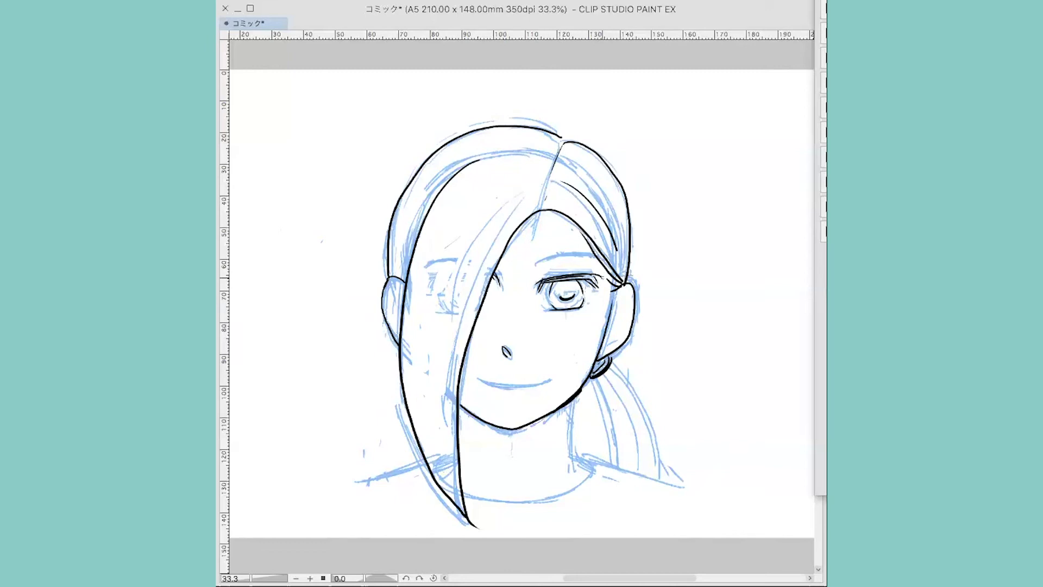
mouse_move(529, 267)
mouse_down()
mouse_move(593, 254)
mouse_move(571, 256)
mouse_up()
mouse_move(478, 378)
mouse_down()
mouse_move(544, 379)
mouse_move(503, 399)
mouse_move(571, 422)
mouse_move(572, 457)
mouse_move(596, 472)
mouse_up()
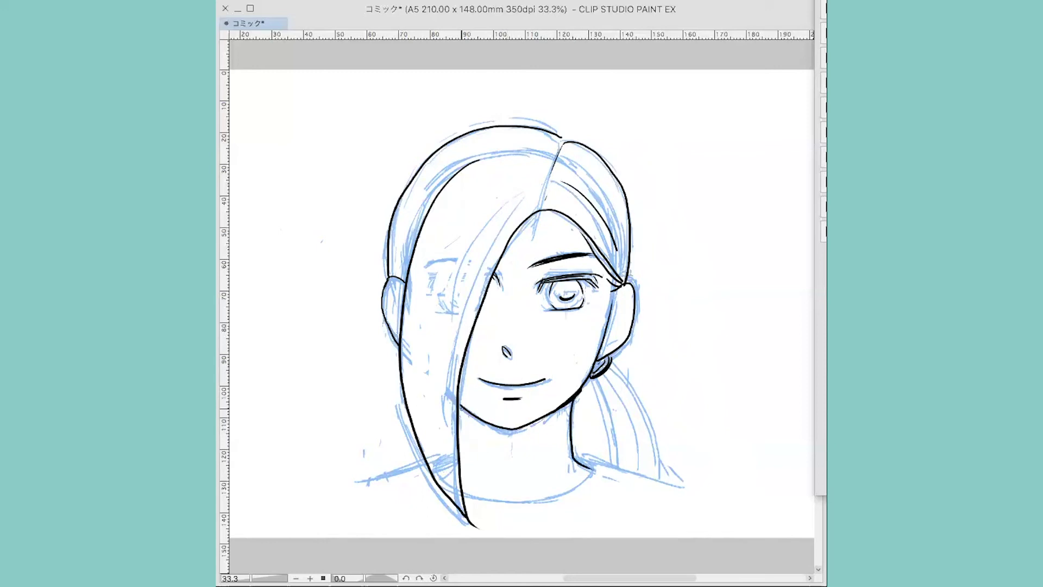
- Ink the collar, shoulders and ponytail outline, and hide the blue sketch
mouse_move(466, 494)
mouse_down()
mouse_move(544, 500)
mouse_move(578, 487)
mouse_move(597, 463)
mouse_move(686, 493)
mouse_up()
drag(426, 463, 345, 490)
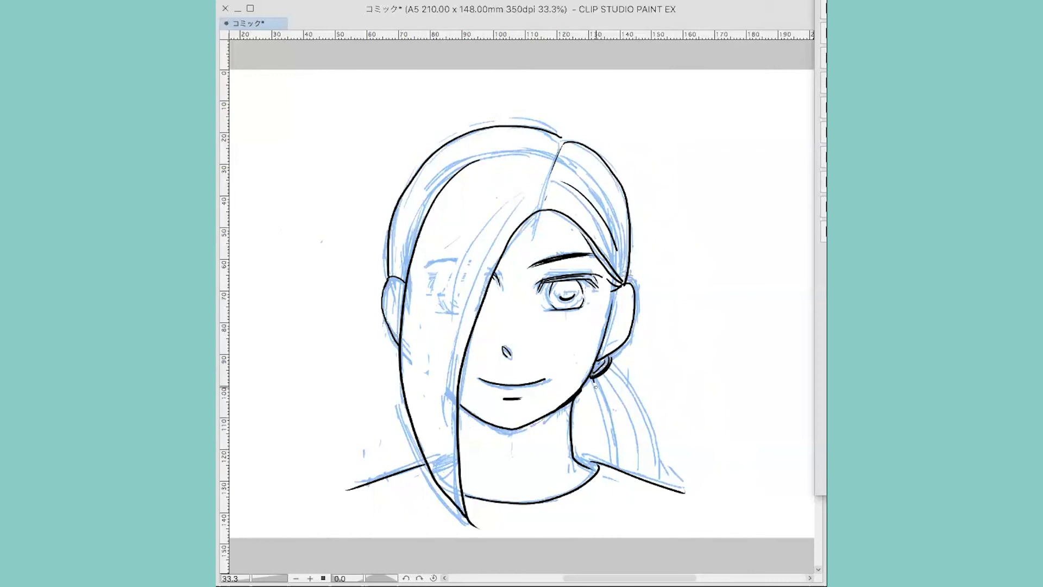
drag(595, 385, 607, 466)
mouse_move(611, 360)
mouse_down()
mouse_move(659, 438)
mouse_move(662, 481)
mouse_up()
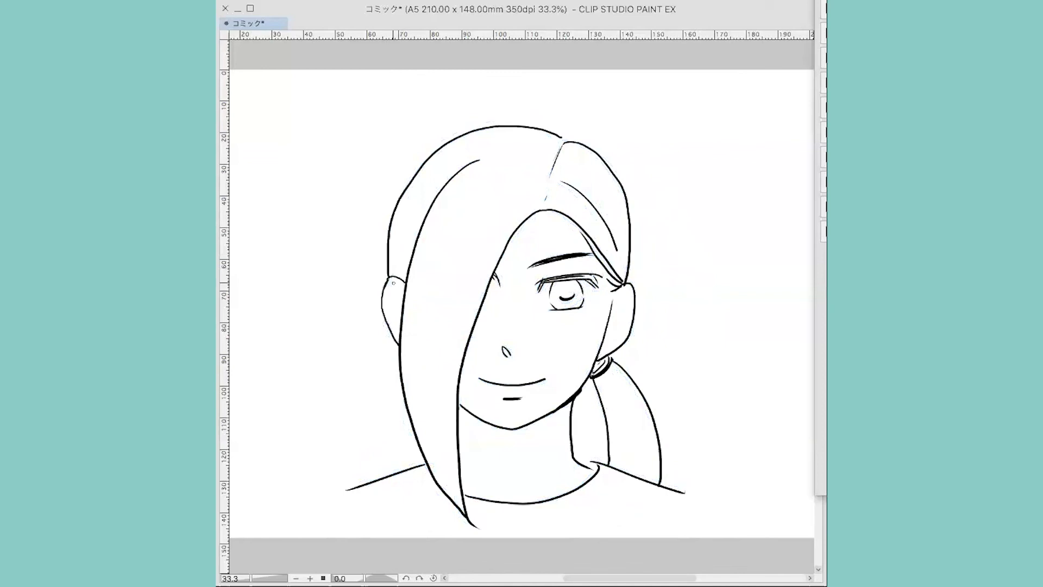
- Ink the inner folds of both ears and shade the upper part of the visible eye's iris
mouse_move(392, 286)
mouse_down()
mouse_move(402, 291)
mouse_move(392, 320)
mouse_up()
mouse_move(613, 308)
mouse_down()
mouse_move(628, 296)
mouse_move(629, 311)
mouse_up()
mouse_move(601, 348)
mouse_down()
mouse_move(619, 334)
mouse_move(611, 316)
mouse_move(623, 325)
mouse_up()
drag(576, 282, 559, 291)
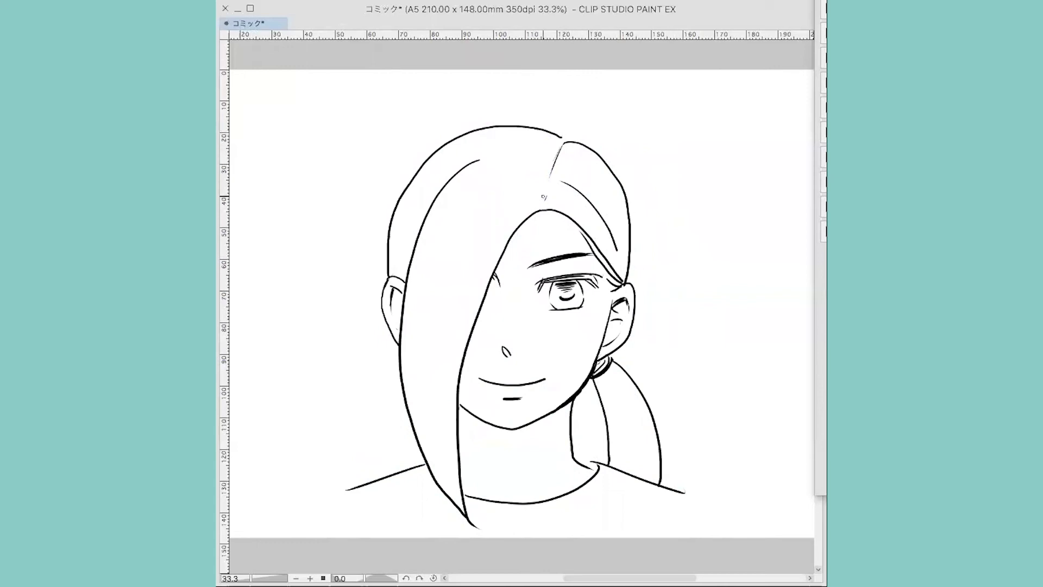
- Ink fine strands along the long front lock, curving from the parting's base and converging toward its pointed tip
drag(543, 197, 483, 242)
mouse_move(536, 199)
mouse_down()
mouse_move(445, 345)
mouse_move(531, 210)
mouse_move(449, 363)
mouse_move(447, 398)
mouse_up()
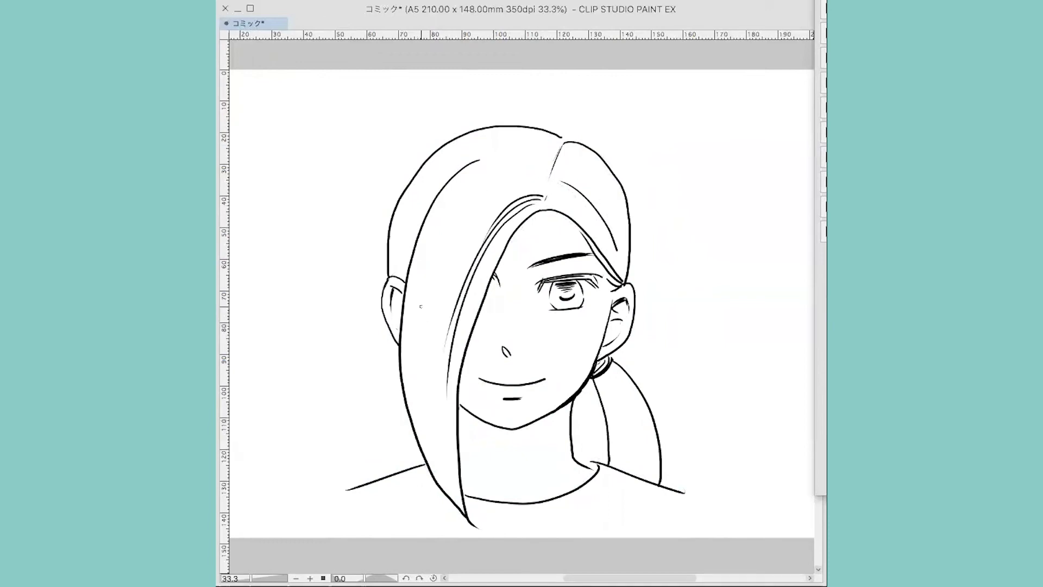
drag(423, 325, 420, 389)
drag(446, 266, 445, 480)
drag(433, 355, 468, 519)
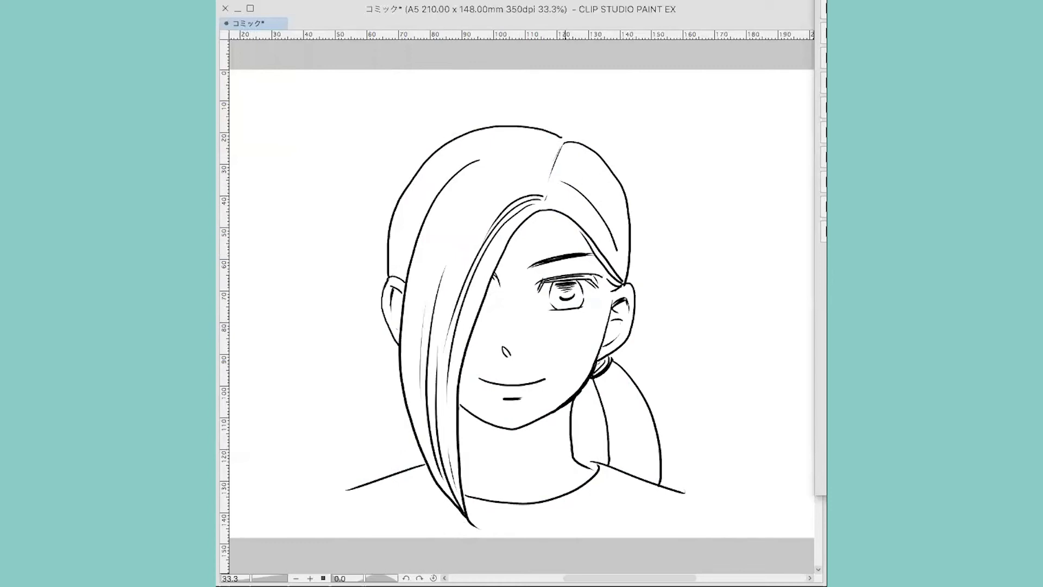
mouse_move(536, 211)
mouse_down()
mouse_move(550, 208)
mouse_move(539, 211)
mouse_up()
mouse_move(542, 208)
mouse_down()
mouse_move(503, 239)
mouse_move(483, 286)
mouse_up()
- Ink strands in the pulled-back hair above the right ear and behind the front lock above the left ear
mouse_move(603, 186)
mouse_down()
mouse_move(624, 215)
mouse_move(631, 261)
mouse_up()
mouse_move(610, 205)
mouse_down()
mouse_move(628, 271)
mouse_move(627, 260)
mouse_up()
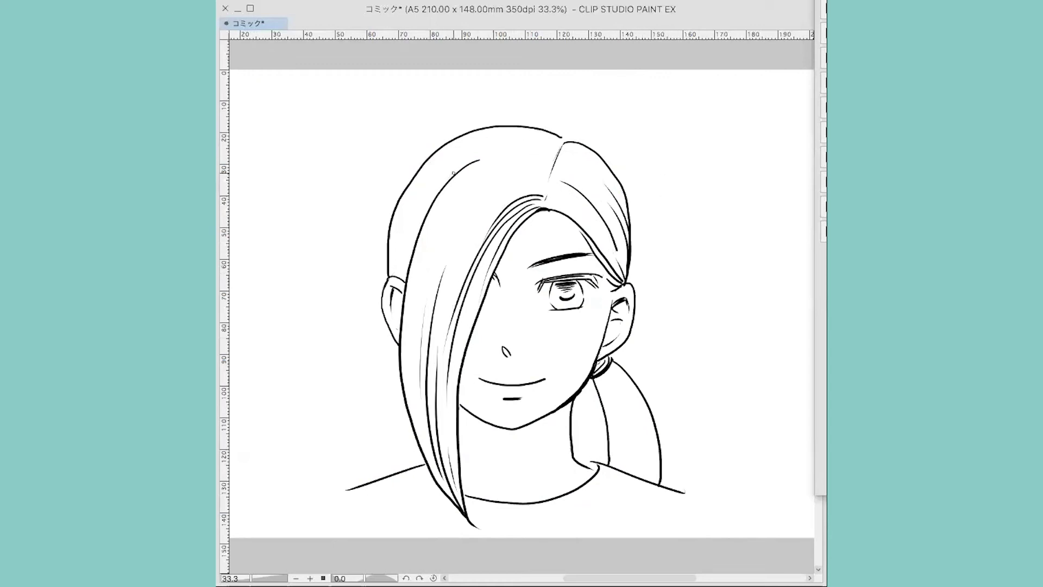
drag(453, 172, 398, 216)
mouse_move(447, 183)
mouse_down()
mouse_move(396, 227)
mouse_move(389, 266)
mouse_up()
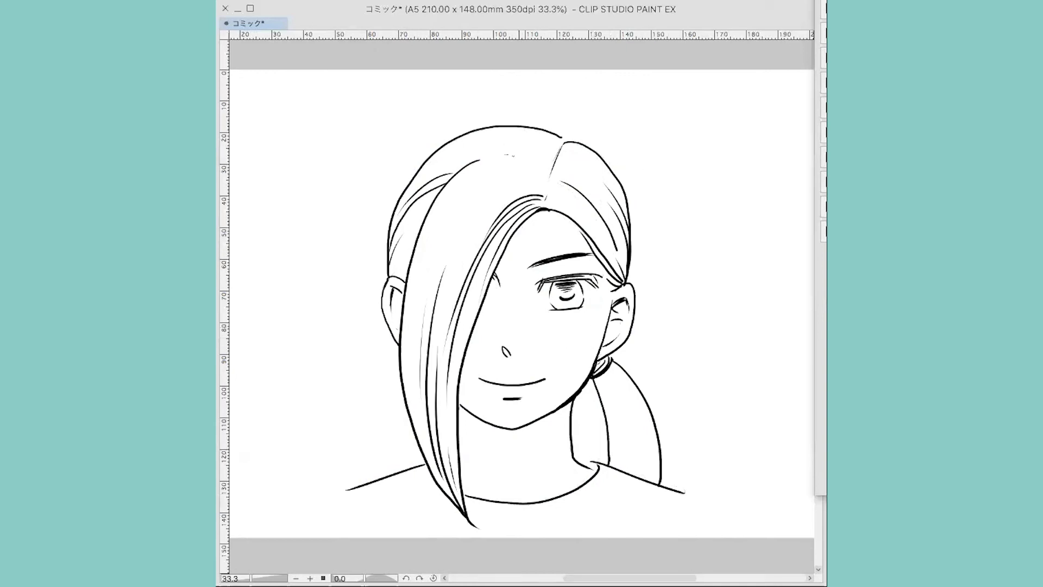
- Ink short strands on the crown beside the parting and long strands flowing from the hair tie through the ponytail
drag(505, 154, 541, 164)
drag(471, 131, 560, 147)
drag(599, 373, 623, 452)
drag(611, 370, 646, 456)
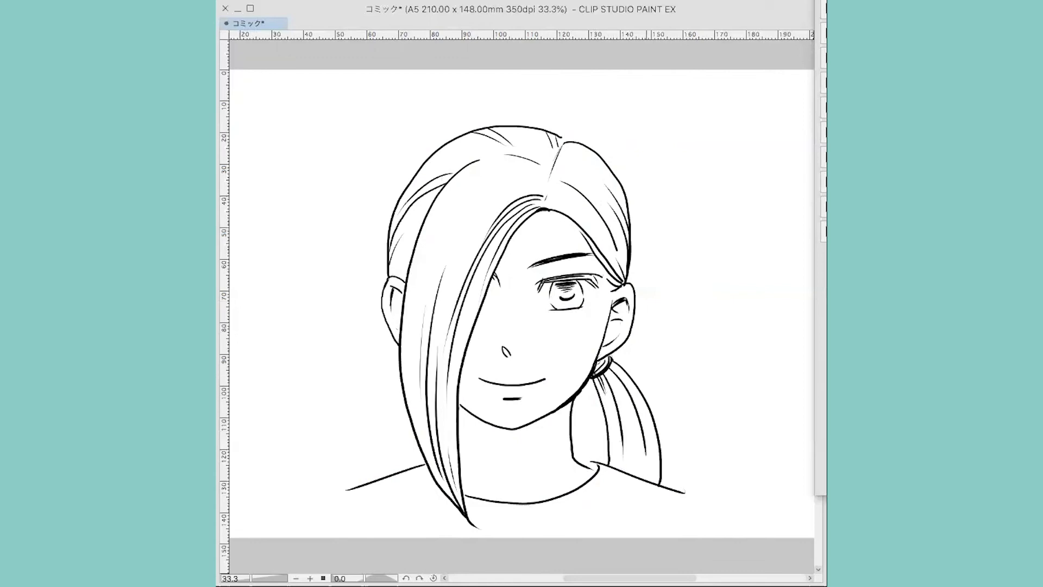
- Ink short dense shading strokes at the ponytail's base, just below the hair tie
mouse_move(602, 372)
mouse_down()
mouse_move(612, 399)
mouse_move(627, 379)
mouse_up()
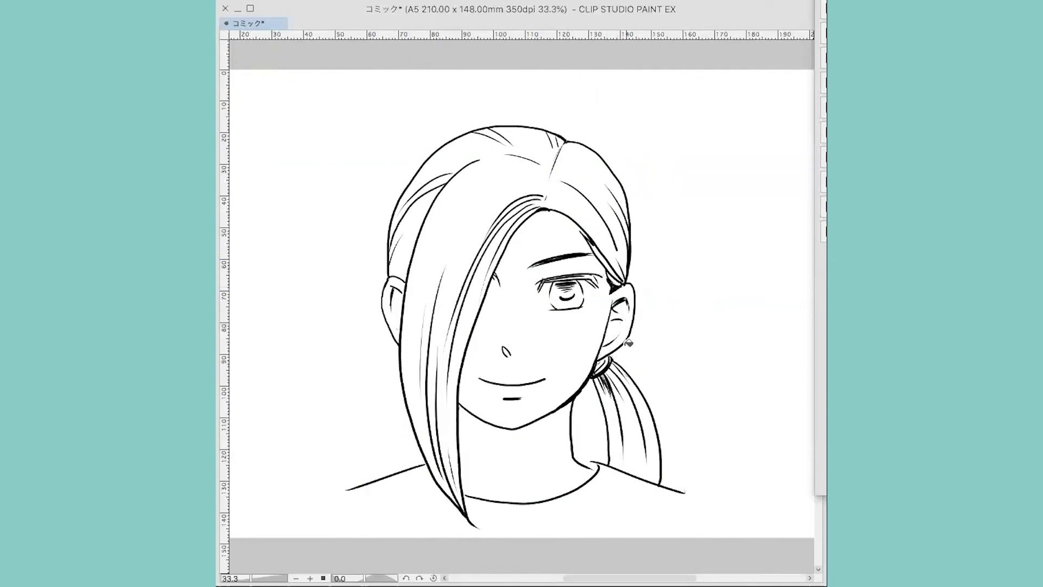
- Fill the crown, front lock, pulled-back side hair and ponytail with solid black over the inked strands
click(505, 175)
click(424, 200)
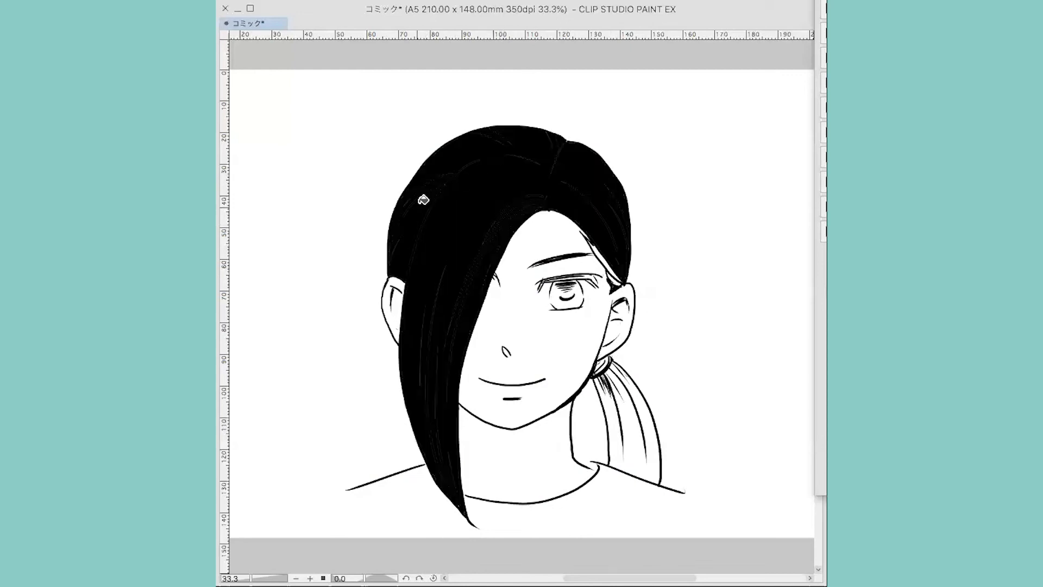
click(607, 258)
click(620, 375)
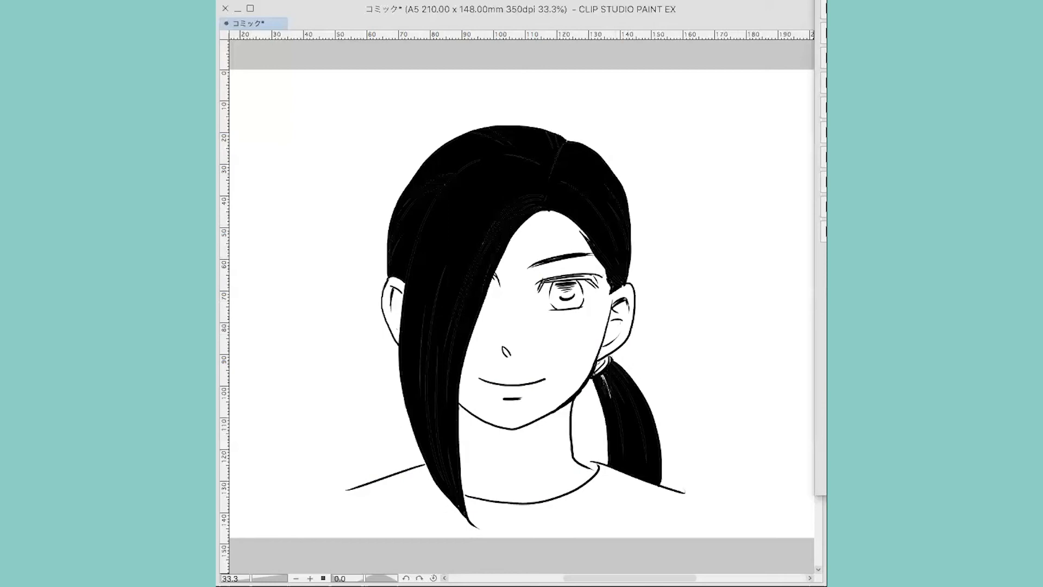
- Undo the black fills in the hair and ponytail, back to the line art
key(ctrl+z)
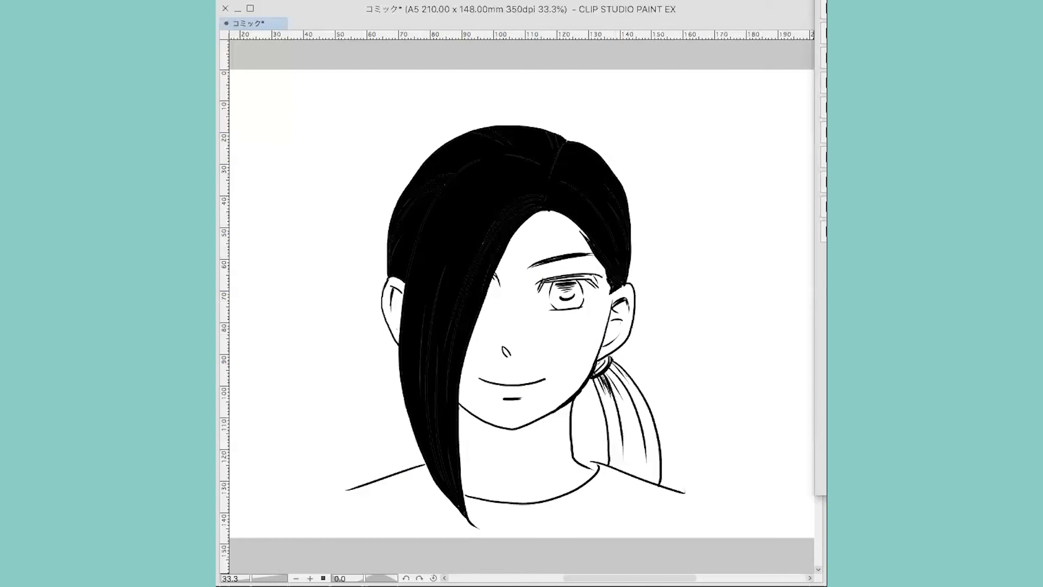
key(ctrl+z)
key(ctrl+z)
key(ctrl+z)
key(ctrl+z)
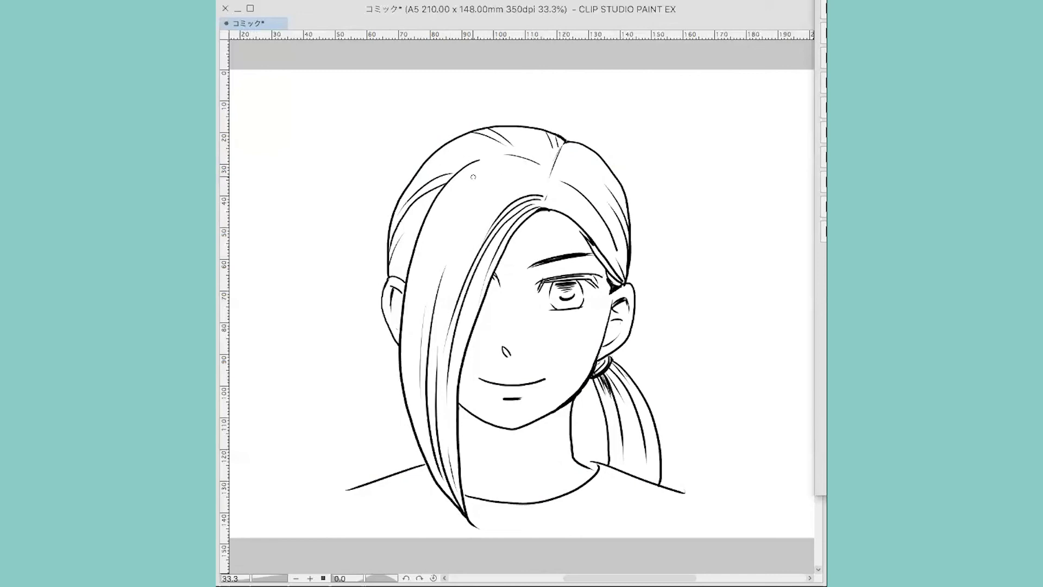
- Hatch the upper part of the long front lock with dense tapered black strokes following the hair's direction
mouse_move(473, 168)
mouse_down()
mouse_move(481, 163)
mouse_move(435, 213)
mouse_move(435, 227)
mouse_move(476, 180)
mouse_move(445, 224)
mouse_up()
mouse_move(499, 180)
mouse_down()
mouse_move(459, 220)
mouse_move(467, 232)
mouse_up()
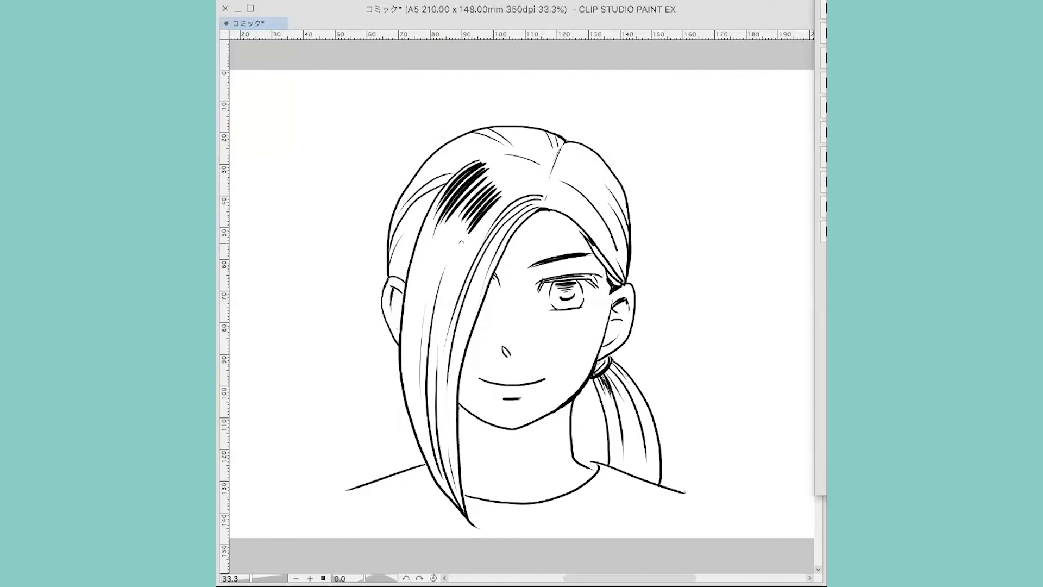
mouse_move(501, 202)
mouse_down()
mouse_move(465, 249)
mouse_move(483, 244)
mouse_up()
mouse_move(497, 182)
mouse_down()
mouse_move(452, 215)
mouse_move(467, 208)
mouse_move(482, 244)
mouse_move(491, 237)
mouse_up()
drag(515, 218, 496, 244)
mouse_move(519, 222)
mouse_down()
mouse_move(498, 249)
mouse_move(509, 230)
mouse_up()
drag(514, 218, 490, 246)
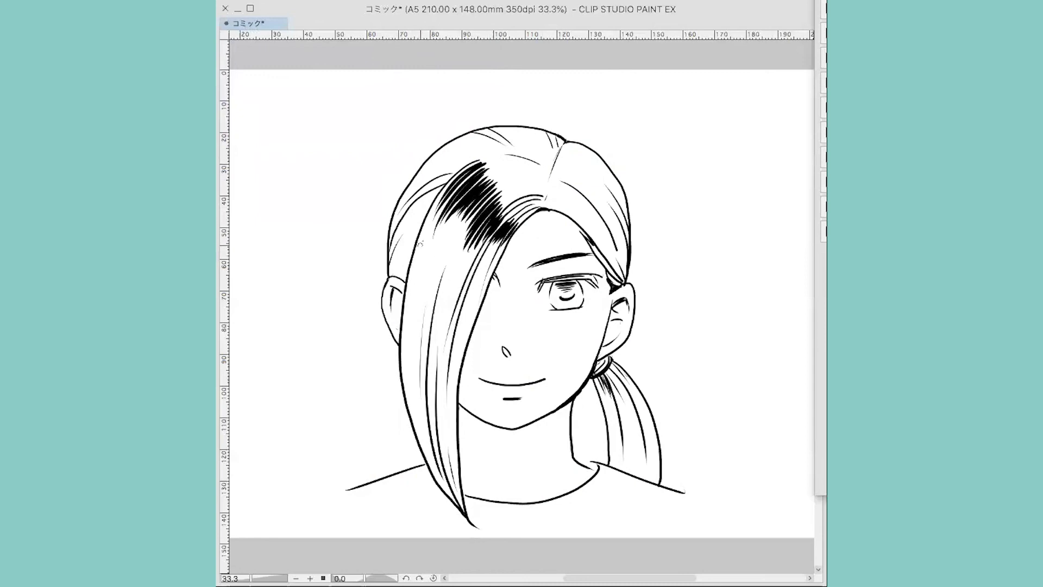
- Hatch a second jagged black band across the front lock at eye level, leaving a white highlight gap, and thicken both bands
mouse_move(423, 244)
mouse_down()
mouse_move(410, 286)
mouse_move(418, 299)
mouse_up()
mouse_move(440, 255)
mouse_down()
mouse_move(423, 304)
mouse_move(427, 296)
mouse_up()
drag(448, 252, 438, 298)
drag(455, 256, 443, 304)
mouse_move(459, 264)
mouse_down()
mouse_move(446, 305)
mouse_move(467, 314)
mouse_up()
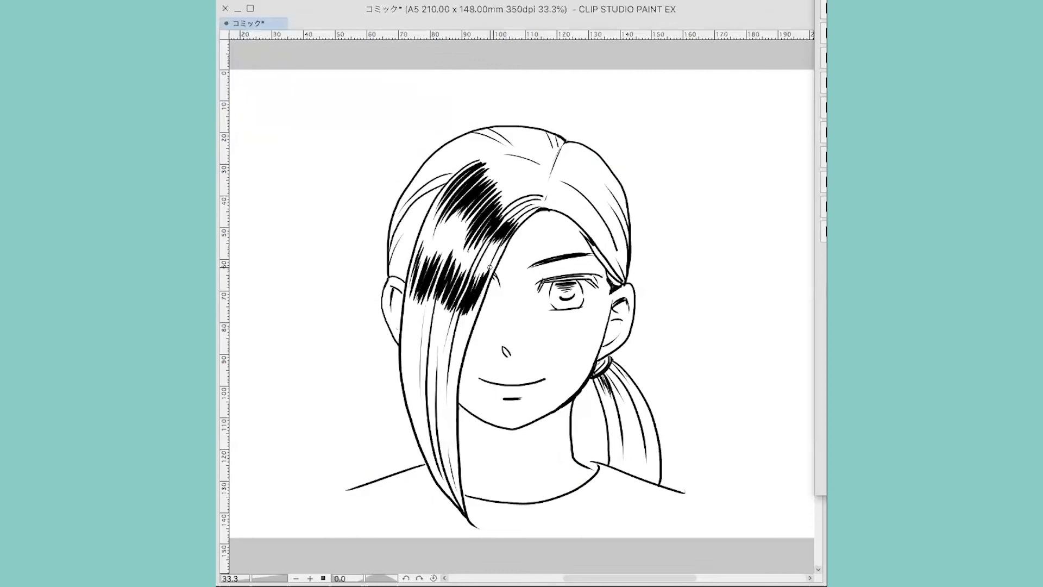
drag(492, 262, 472, 311)
mouse_move(443, 268)
mouse_down()
mouse_move(434, 287)
mouse_move(414, 289)
mouse_up()
mouse_move(424, 250)
mouse_down()
mouse_move(405, 288)
mouse_move(412, 278)
mouse_up()
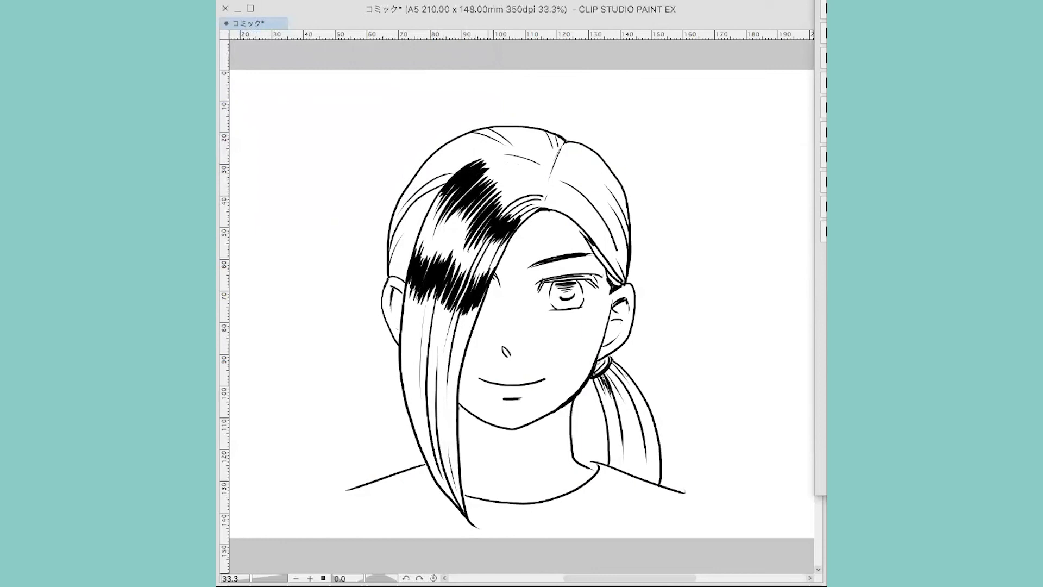
drag(485, 175, 463, 190)
drag(463, 277, 459, 303)
drag(526, 216, 520, 223)
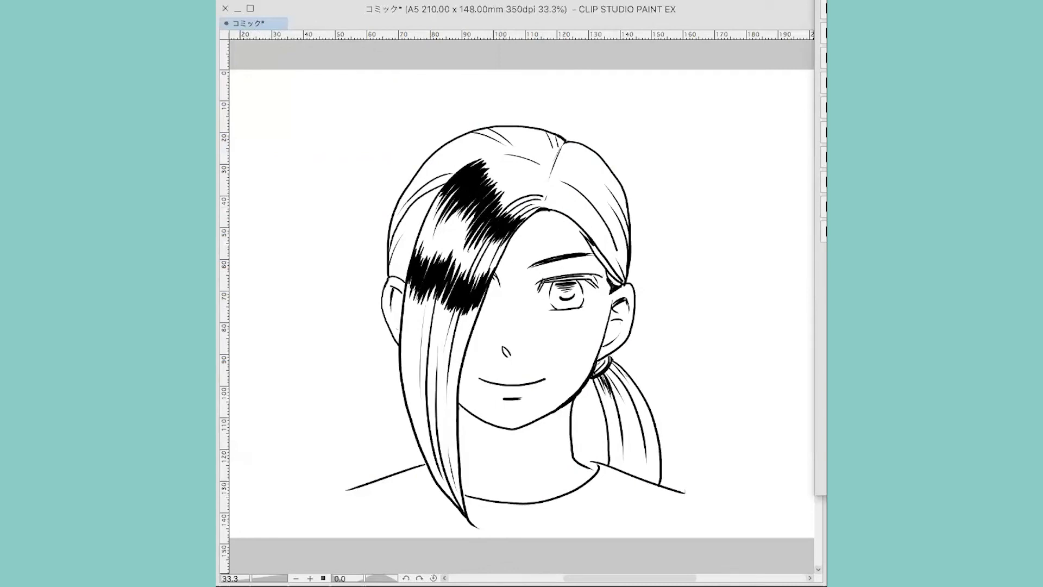
- Fill the remaining hair and ponytail areas with solid black around the front lock's white highlight
click(517, 170)
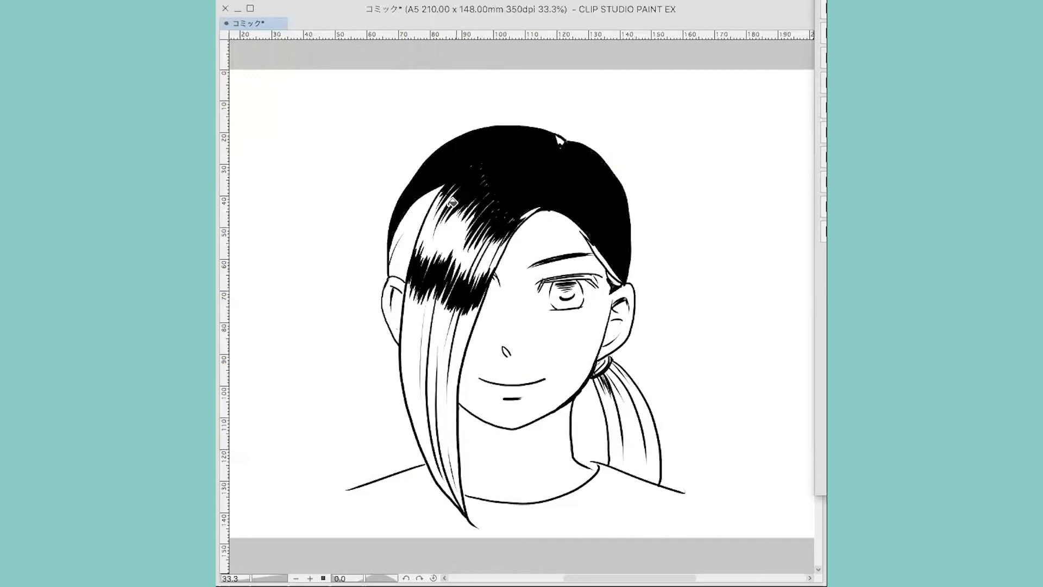
click(414, 217)
click(425, 312)
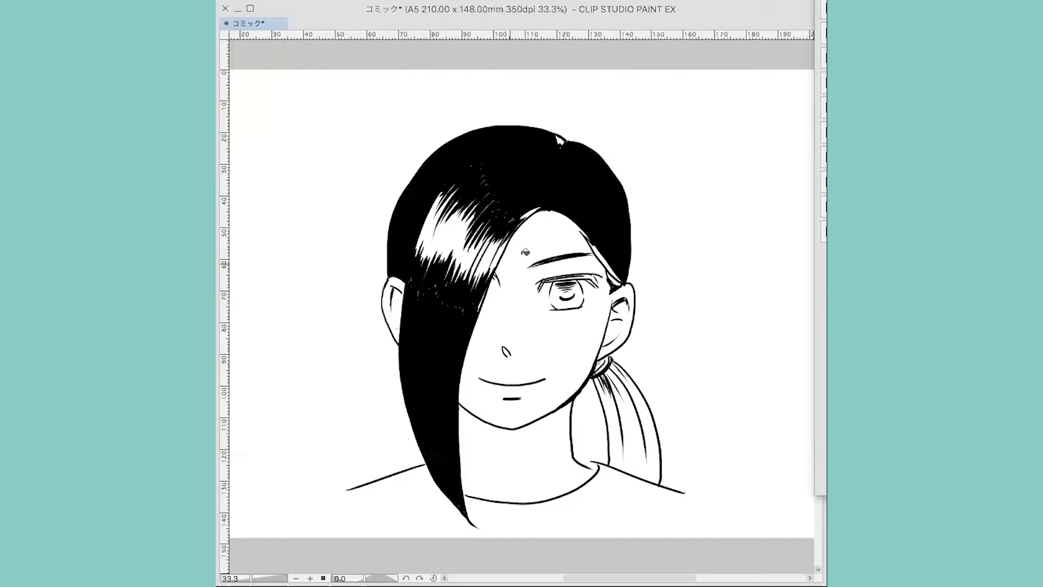
click(560, 140)
click(609, 259)
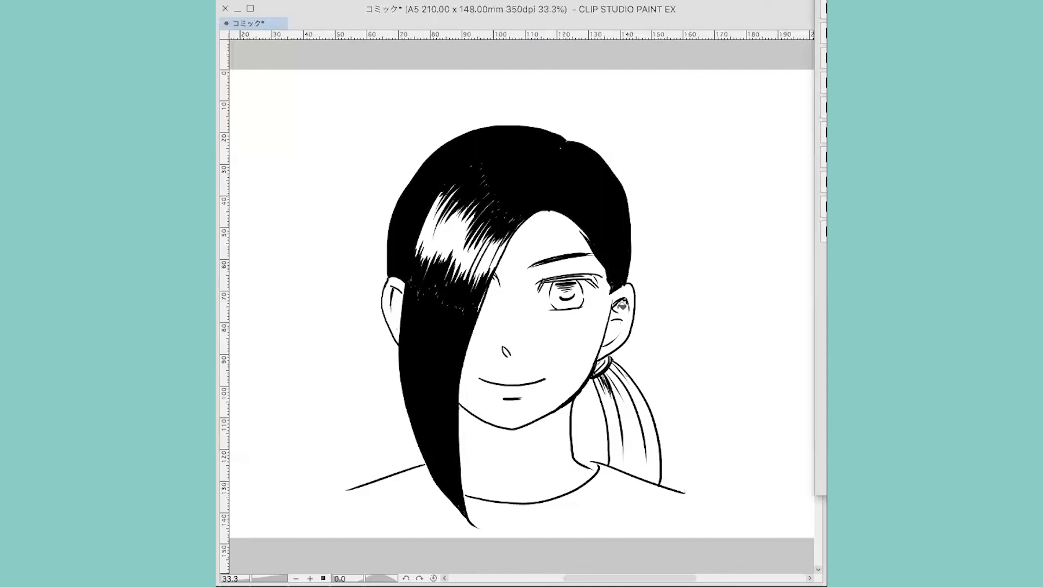
click(617, 378)
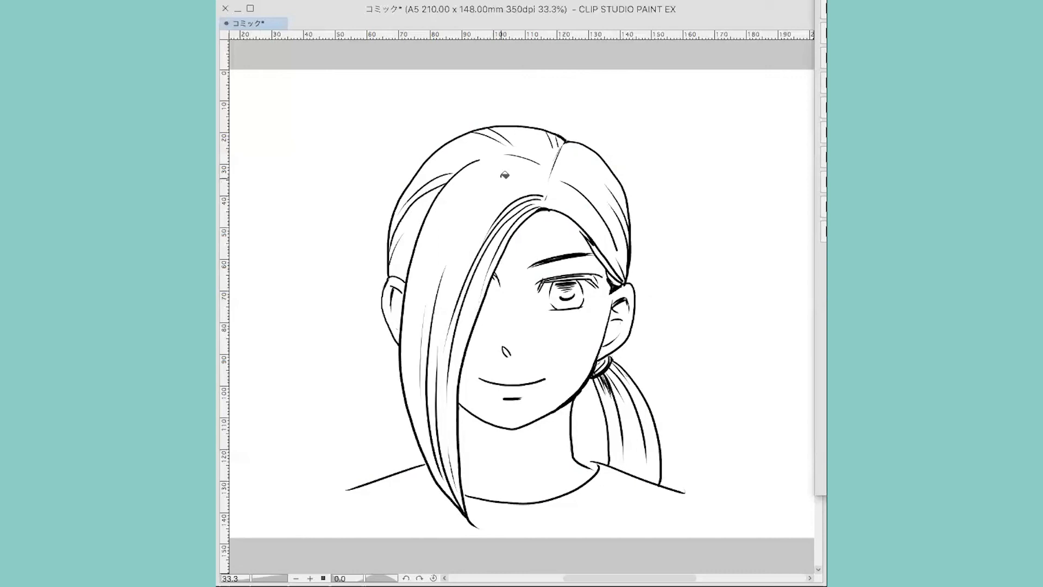
- Fill the whole hairstyle and ponytail with solid black, including the small gaps at the parting, temple and ponytail base
click(567, 157)
click(414, 213)
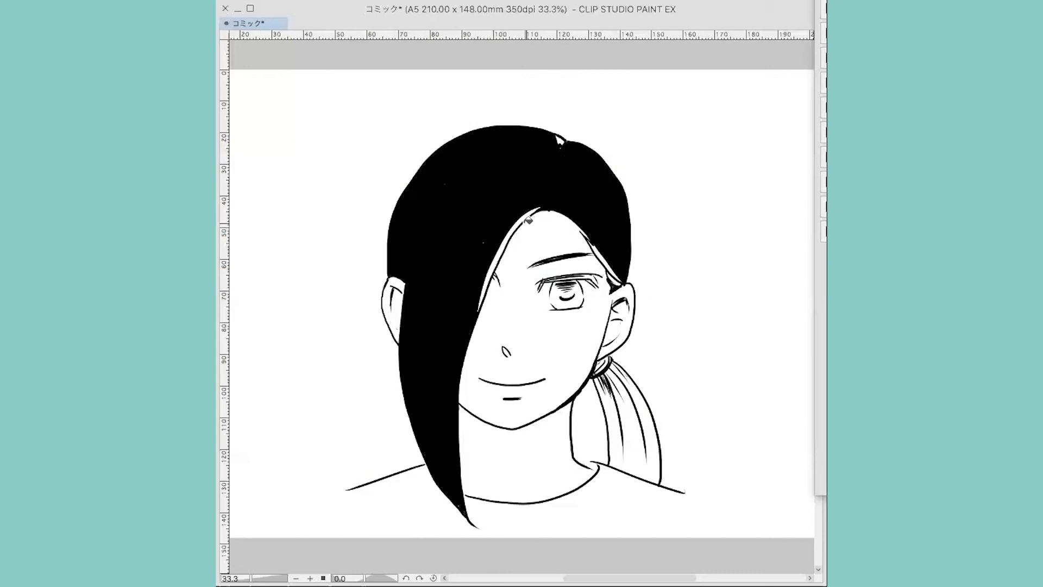
click(529, 213)
click(568, 137)
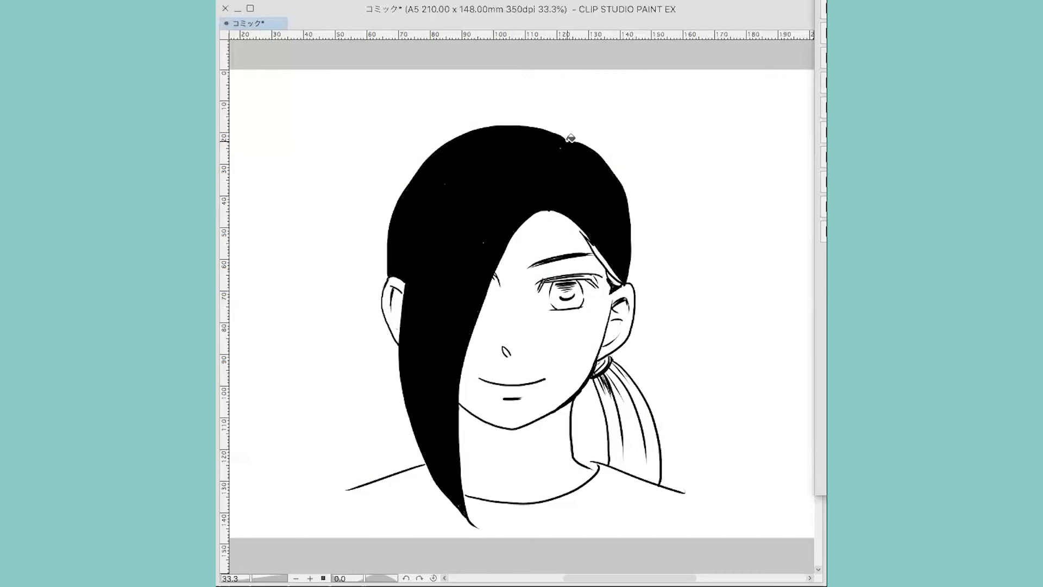
click(601, 251)
click(610, 381)
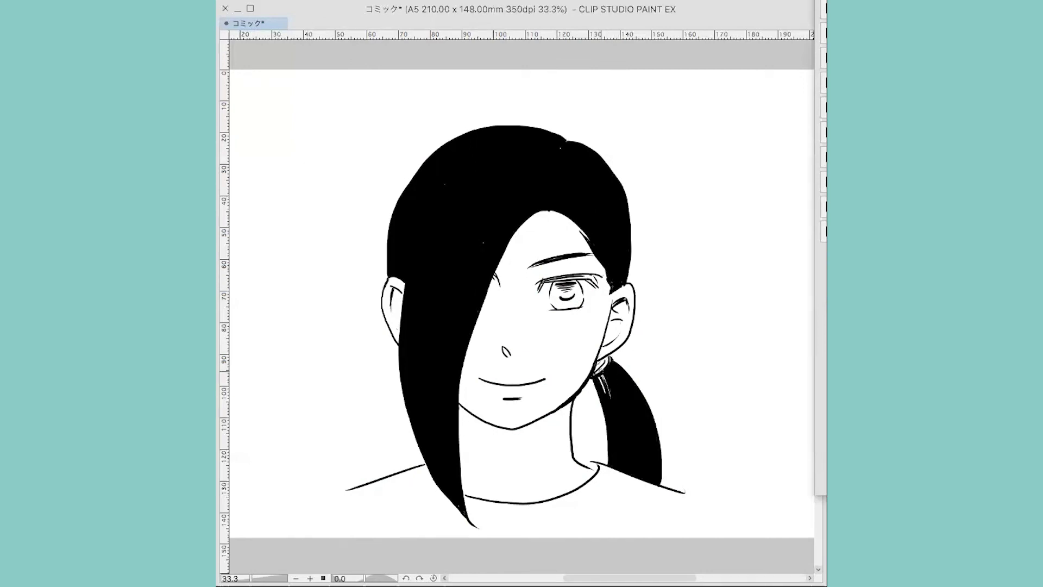
mouse_move(602, 383)
mouse_down()
mouse_move(598, 376)
mouse_move(604, 397)
mouse_move(608, 387)
mouse_up()
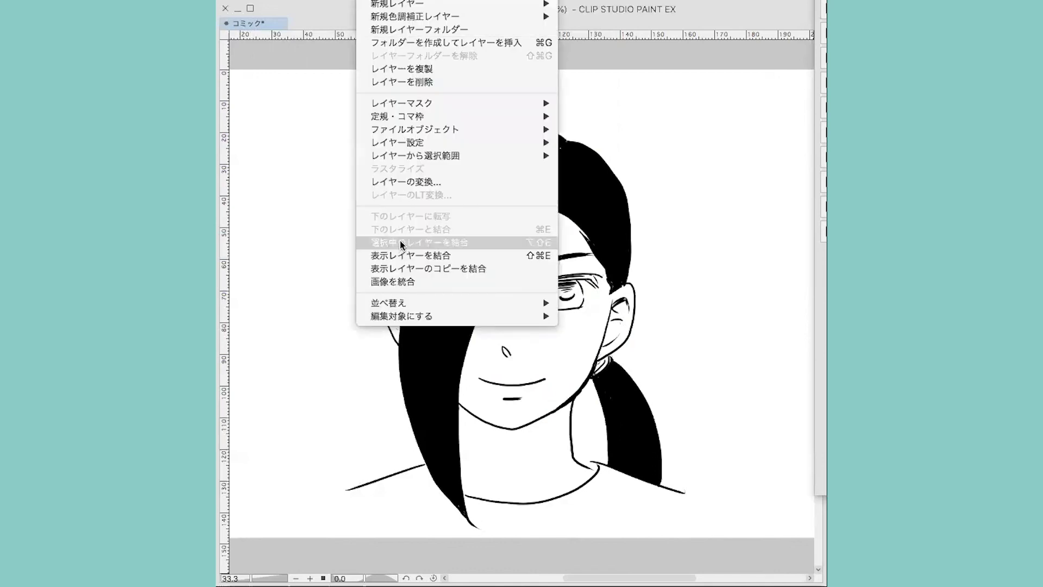
- Draw tapered white highlight strokes across the black front lock, forming a jagged band between the forehead and eye level
click(400, 240)
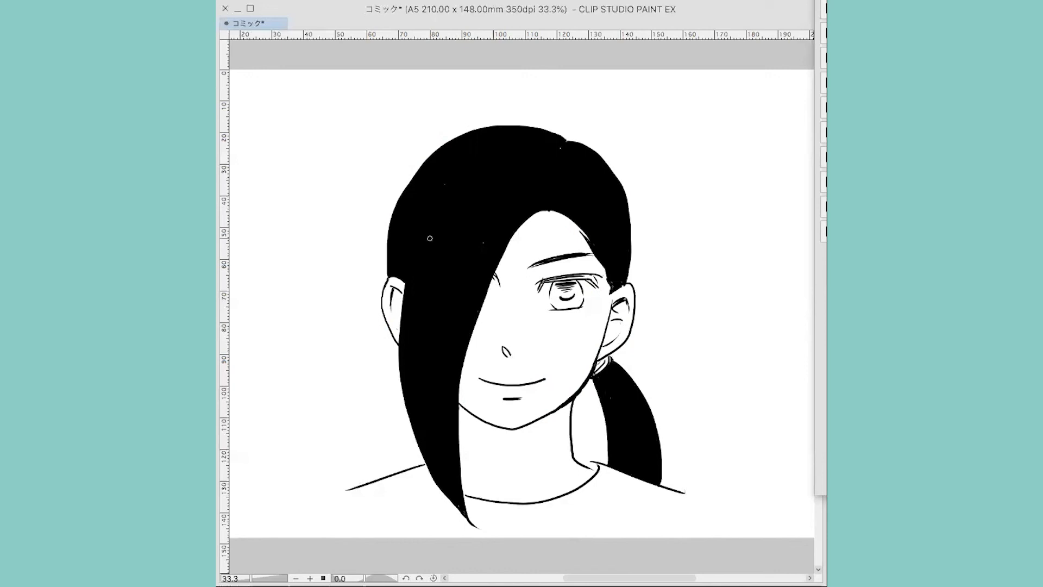
drag(446, 219, 429, 263)
drag(455, 214, 433, 268)
drag(461, 212, 439, 262)
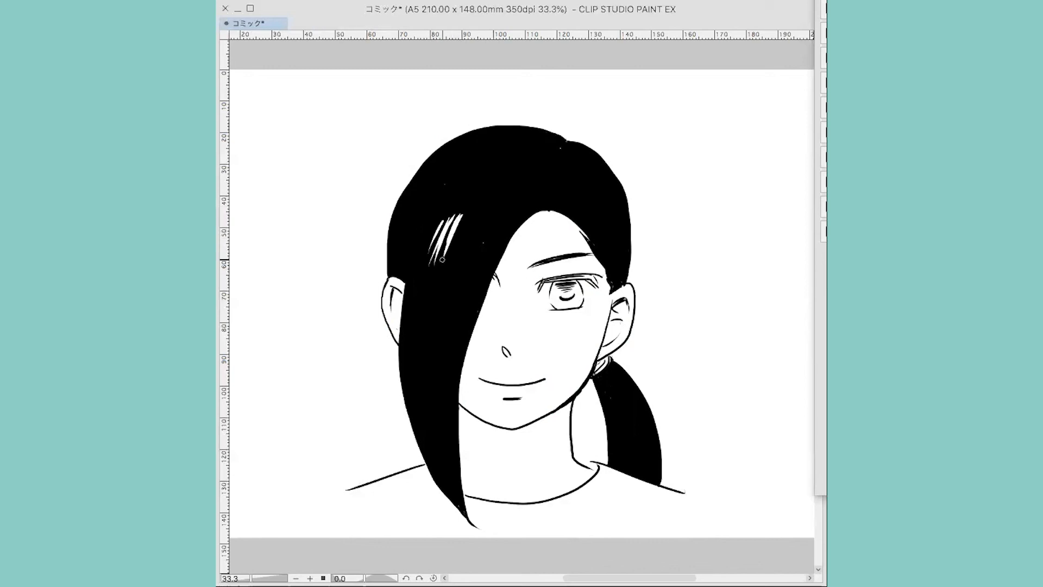
mouse_move(467, 213)
mouse_down()
mouse_move(451, 258)
mouse_move(471, 240)
mouse_up()
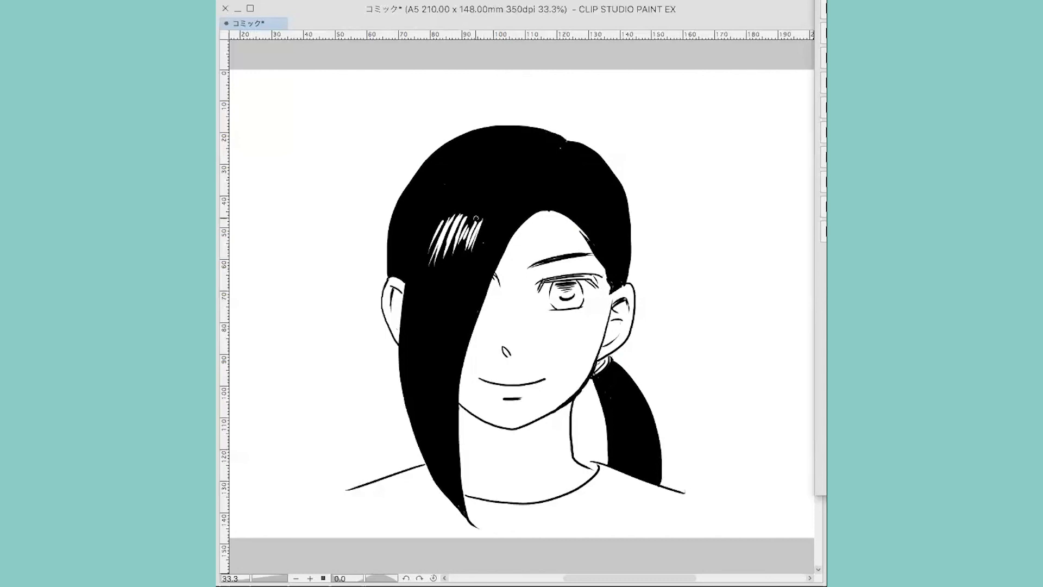
drag(478, 219, 457, 251)
drag(484, 231, 475, 267)
drag(493, 225, 482, 249)
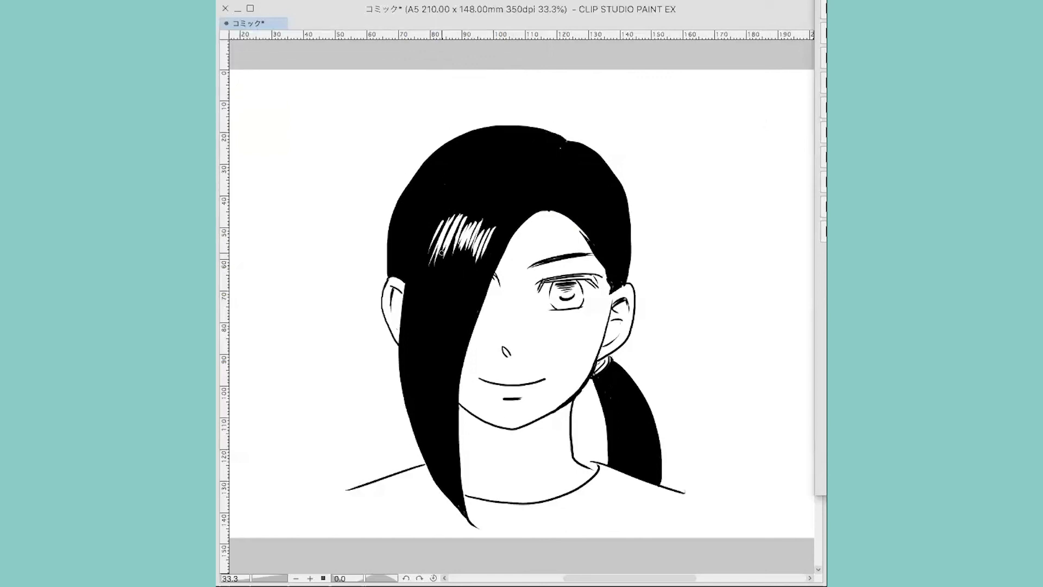
drag(453, 219, 440, 250)
drag(449, 217, 433, 241)
drag(437, 235, 430, 245)
- Add short white highlight strokes on the front lock's outer edge beside the ear and on the opposite side hair above the temple
drag(411, 324, 407, 344)
mouse_move(418, 308)
mouse_down()
mouse_move(409, 367)
mouse_move(414, 326)
mouse_up()
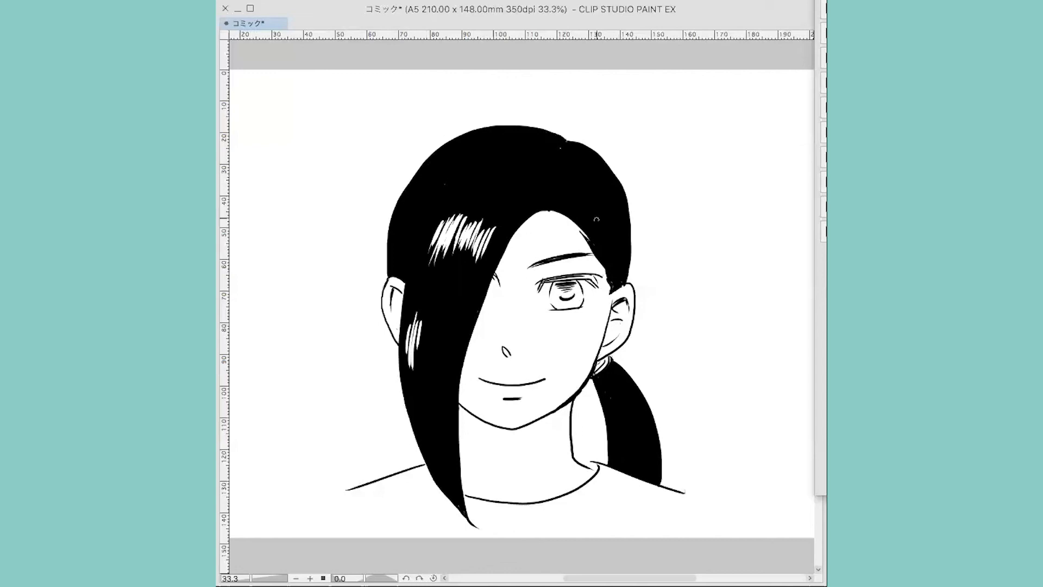
mouse_move(604, 210)
mouse_down()
mouse_move(616, 232)
mouse_move(626, 227)
mouse_up()
- Draw two magenta curves around the head to outline the ring-shaped highlight band, and undo them
mouse_move(430, 142)
mouse_down()
mouse_move(431, 192)
mouse_move(494, 226)
mouse_move(576, 218)
mouse_move(623, 178)
mouse_up()
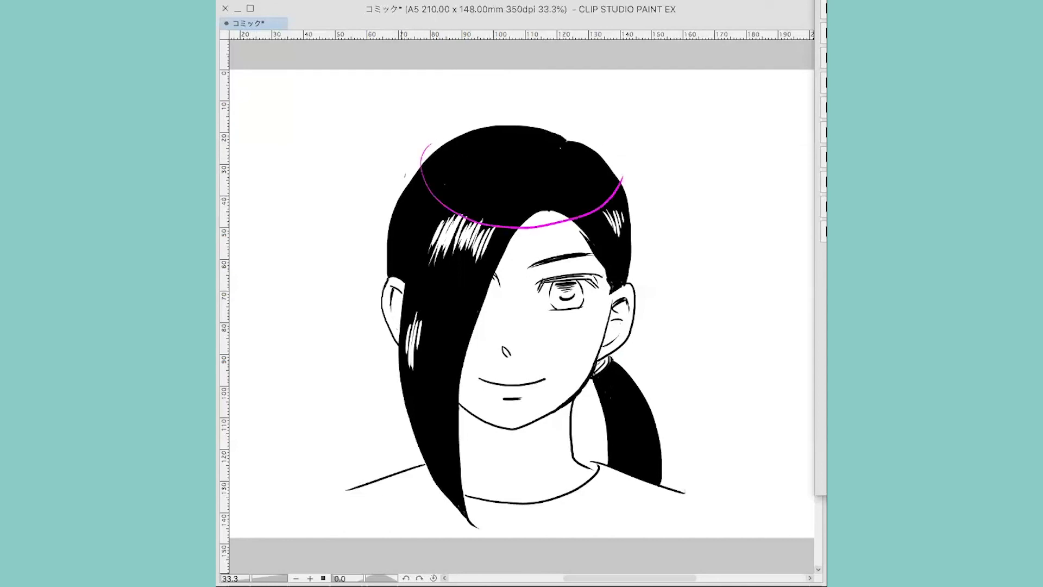
mouse_move(404, 174)
mouse_down()
mouse_move(417, 221)
mouse_move(502, 251)
mouse_move(610, 228)
mouse_move(637, 204)
mouse_move(646, 164)
mouse_up()
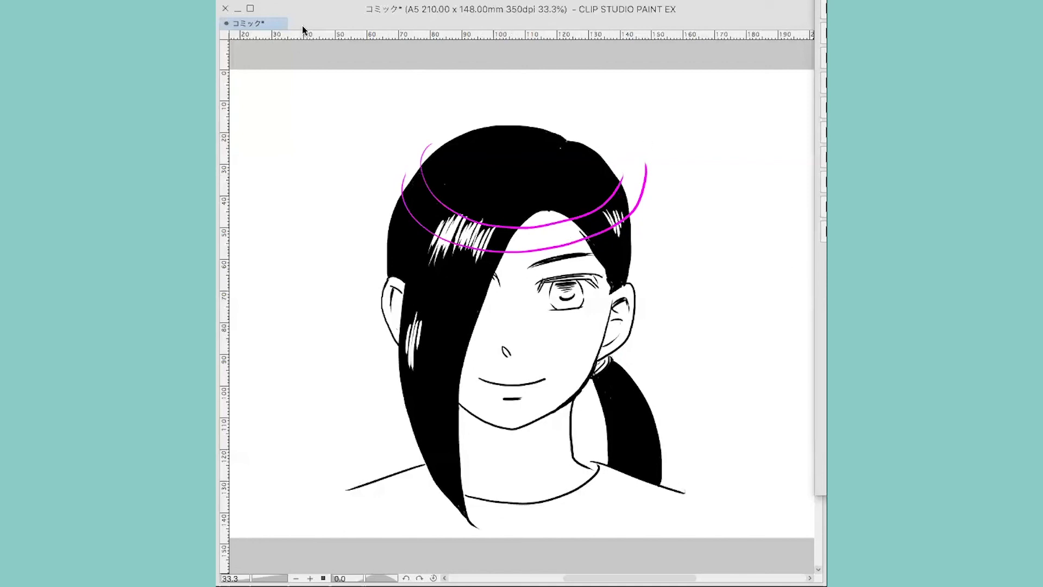
key(ctrl+z)
key(ctrl+z)
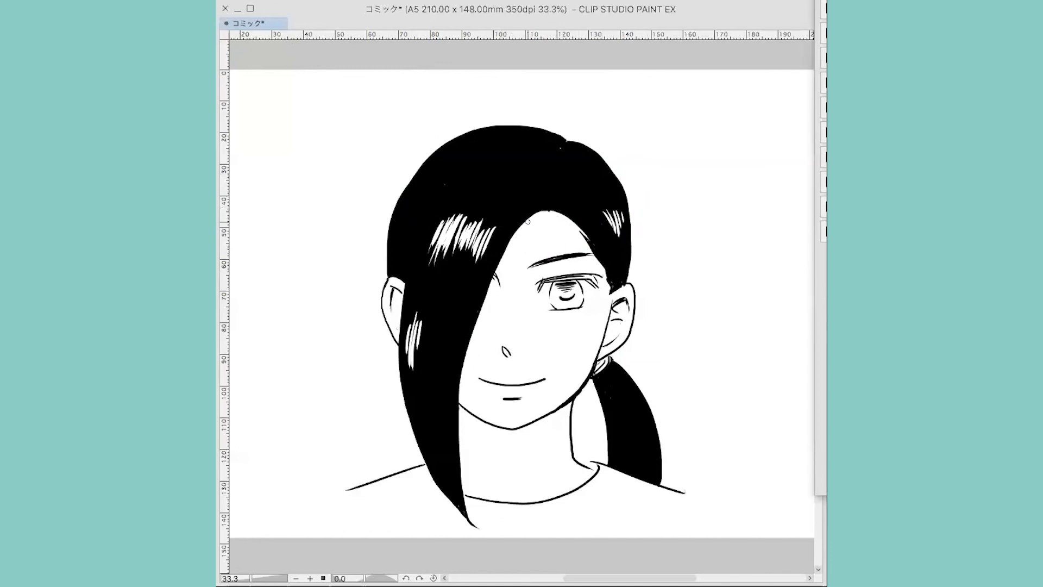
- Ink thin loose strands along the front lock's inner edge across the forehead and down the ponytail's neck side
drag(545, 210, 510, 247)
drag(544, 209, 493, 306)
drag(600, 376, 596, 446)
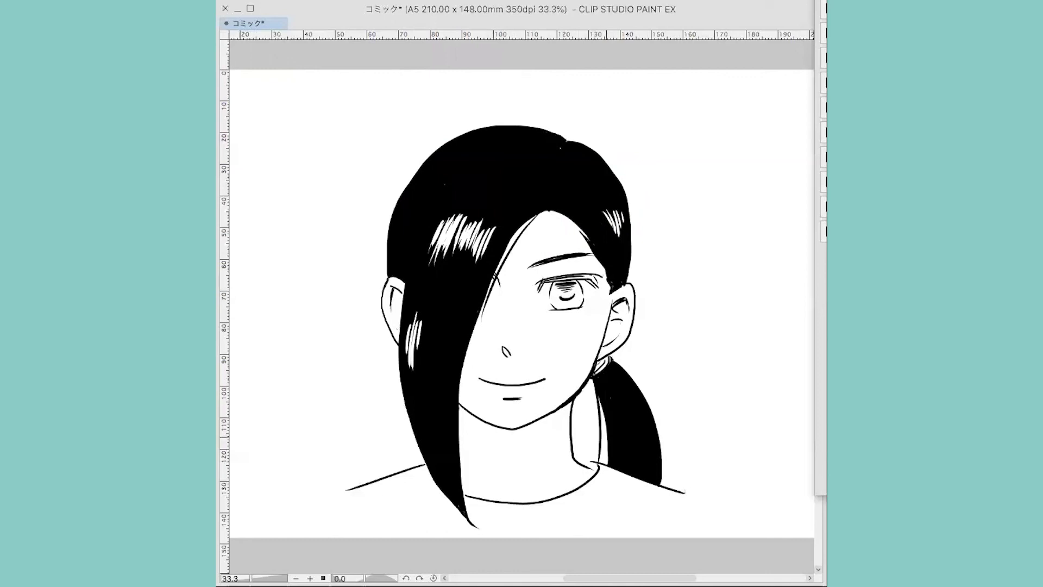
drag(605, 405, 600, 468)
- Ink thin stray strands along both edges of the front lock's lower half, running down toward its tip
drag(475, 325, 461, 433)
drag(461, 383, 488, 513)
mouse_move(400, 285)
mouse_down()
mouse_move(407, 410)
mouse_move(437, 485)
mouse_up()
drag(420, 408, 435, 484)
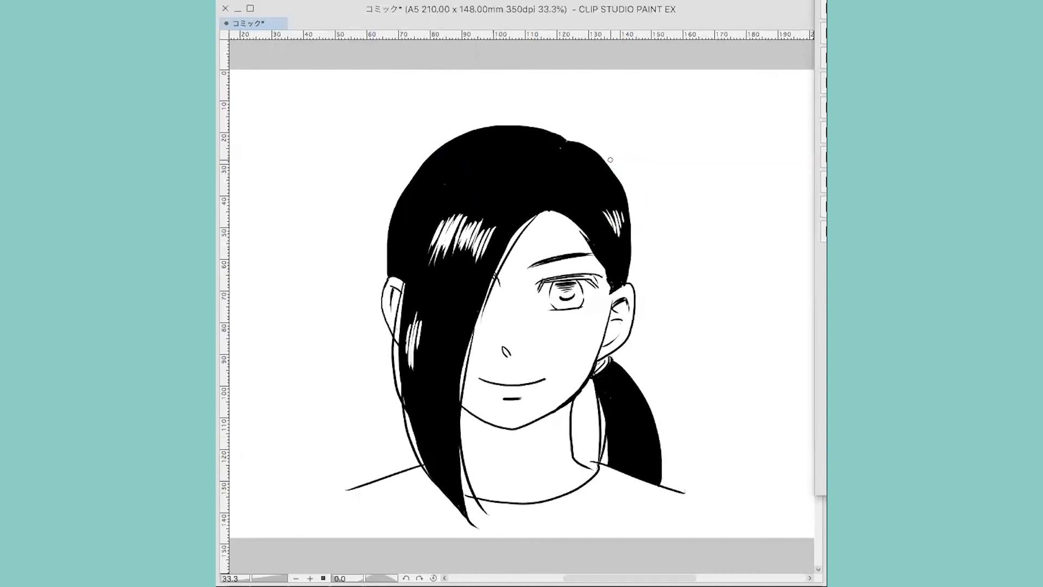